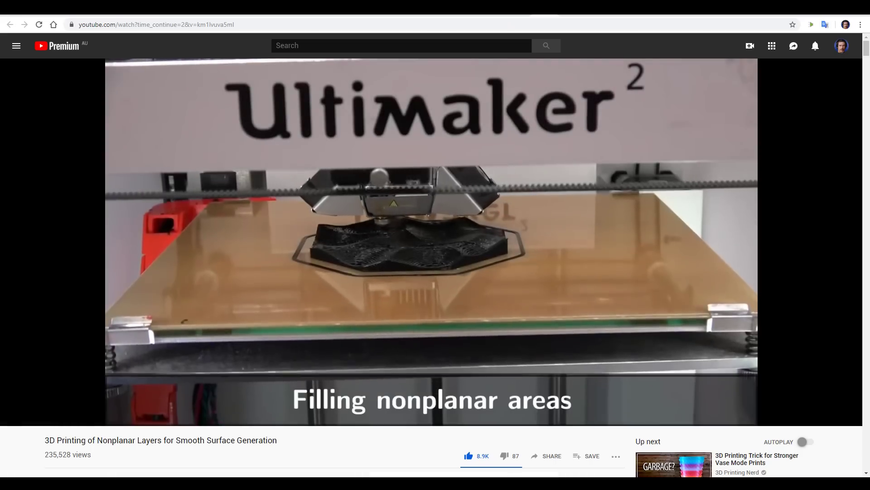
# Step: Watch the nonplanar printing video to its wing results, then switch to the Hackaday non-planar FDM article
pyautogui.moveTo(569, 340)
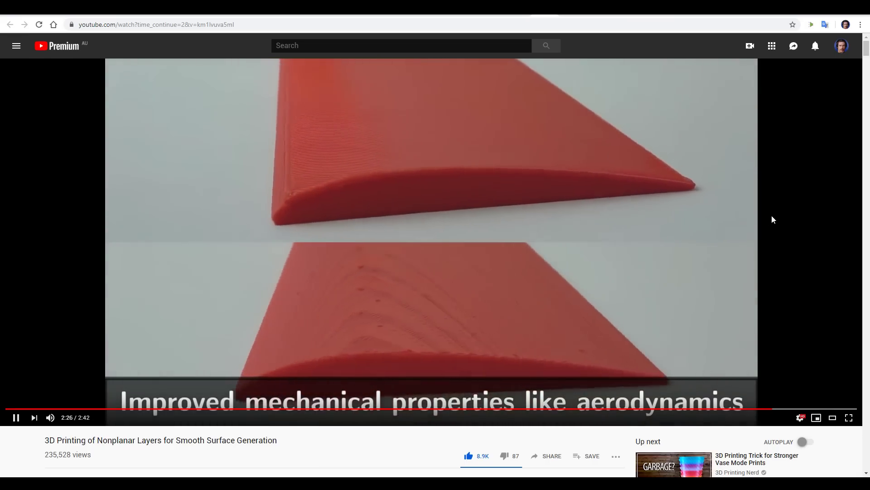
pyautogui.hotkey('ctrl', 'Tab')
# Step: Scroll through the Hackaday article and the non-planar-layer-fdm GitHub page to the How to use section
pyautogui.scroll(-5, 785, 297)
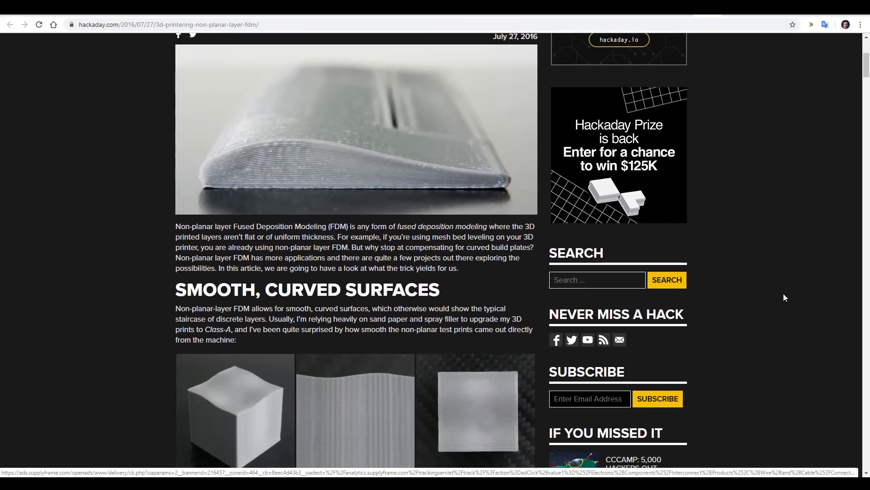
pyautogui.scroll(-4, 785, 296)
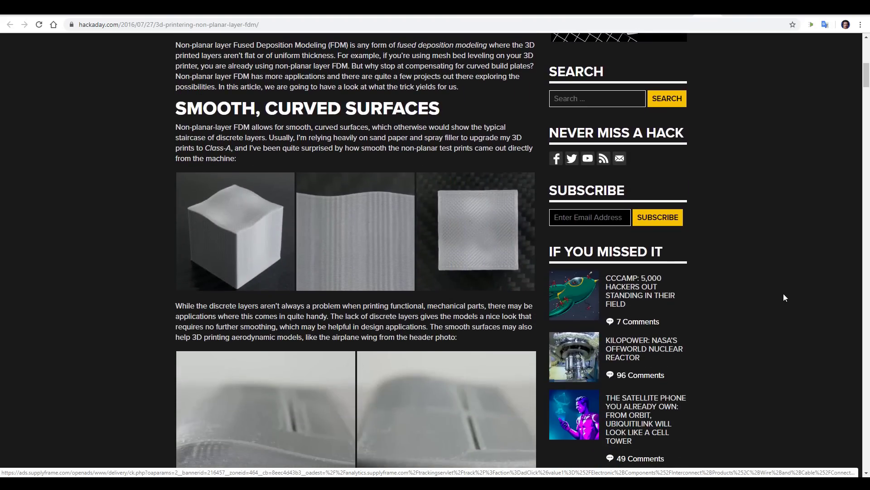
pyautogui.scroll(-5, 786, 298)
pyautogui.scroll(-5, 786, 297)
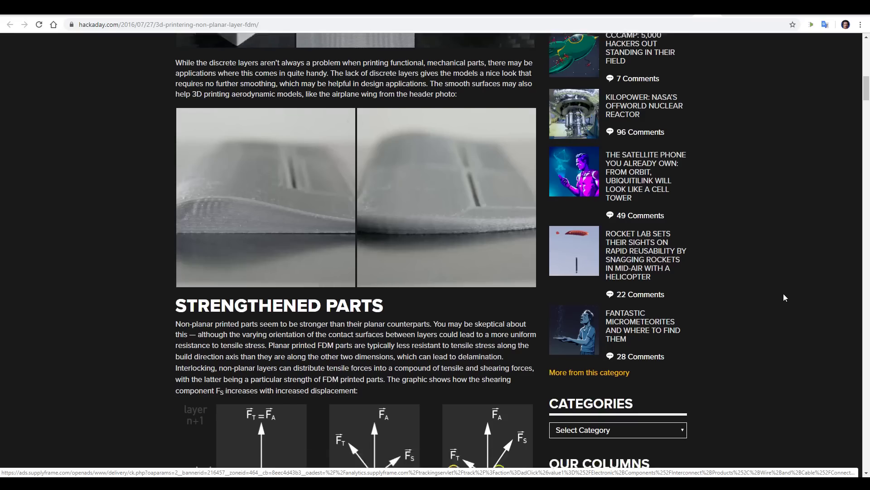
pyautogui.scroll(-6, 785, 297)
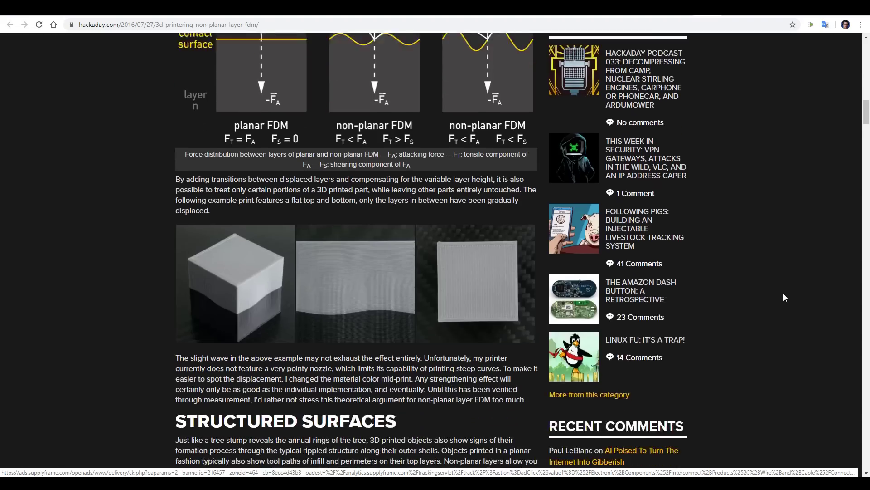
pyautogui.scroll(-5, 785, 298)
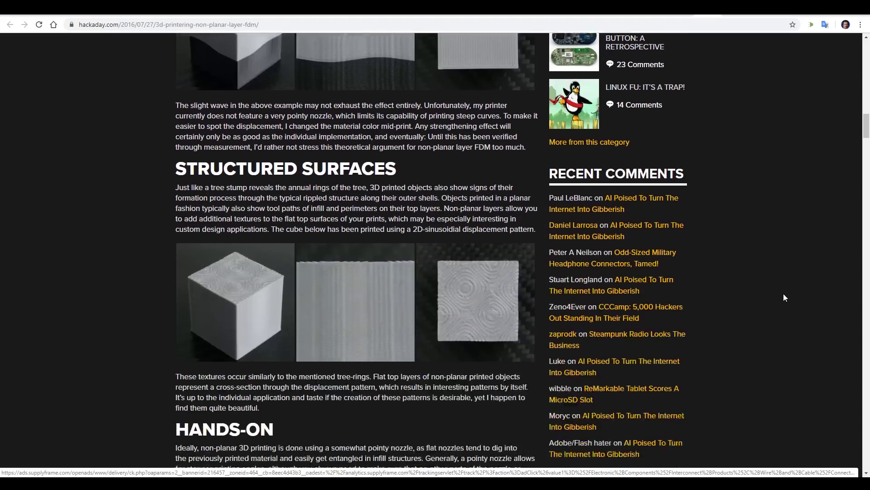
pyautogui.scroll(-5, 785, 297)
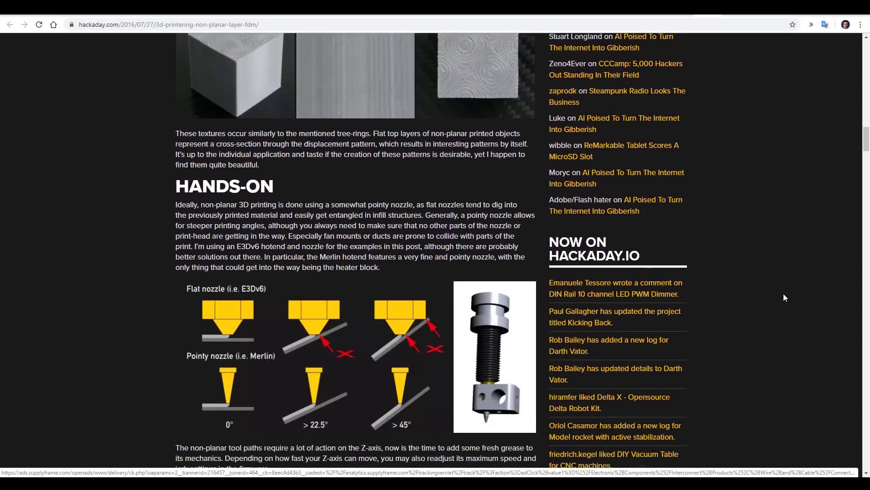
pyautogui.scroll(-1, 786, 297)
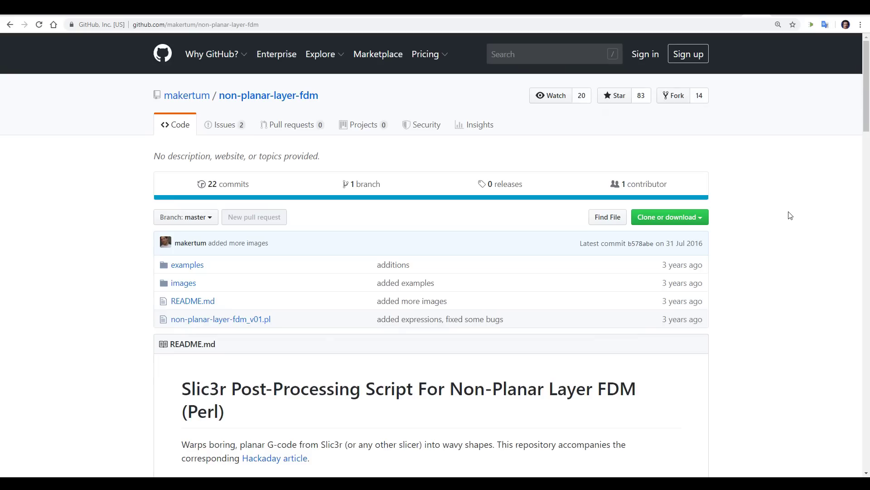
pyautogui.scroll(-5, 789, 216)
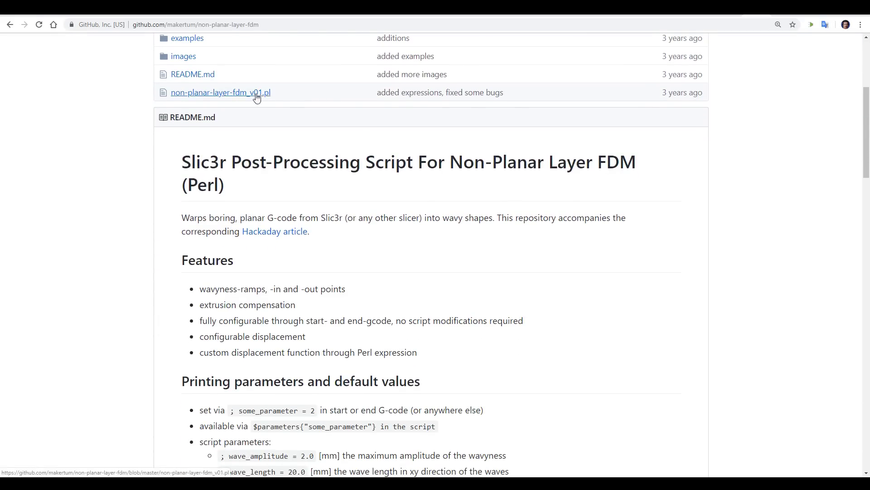
pyautogui.scroll(-11, 725, 208)
pyautogui.scroll(1, 758, 226)
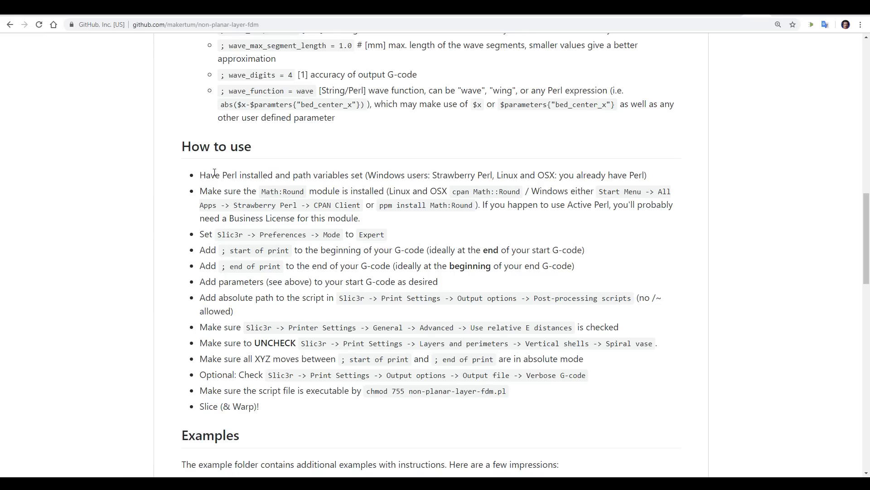
# Step: Highlight the How to use steps list, deselect it, and extend the toolpath preview to the final line
pyautogui.moveTo(202, 173); pyautogui.dragTo(370, 310)
pyautogui.click(370, 317)
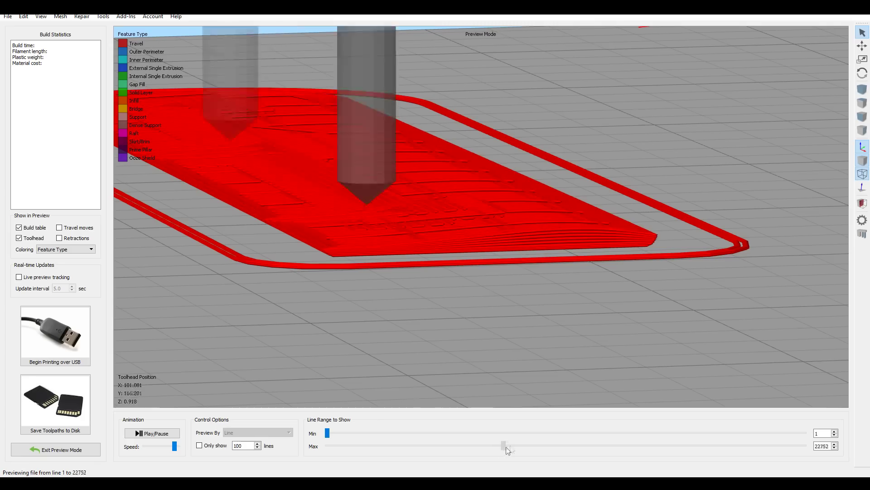
pyautogui.moveTo(506, 447); pyautogui.dragTo(832, 435)
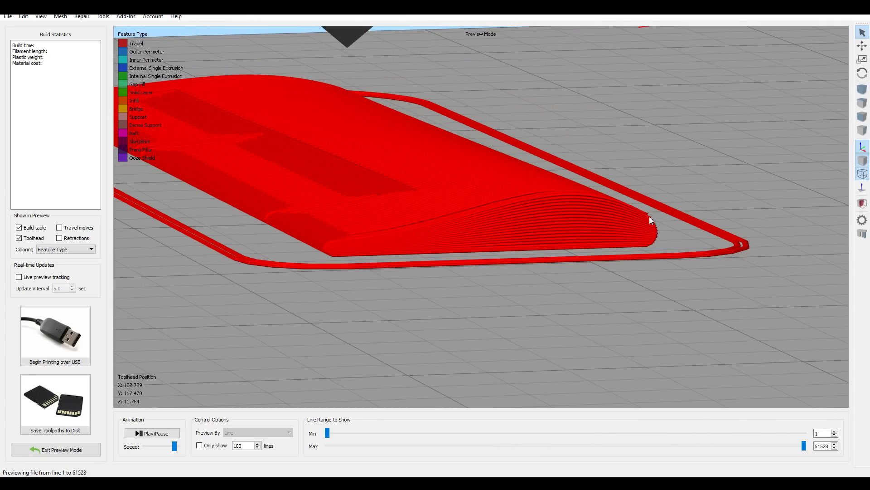
# Step: Orbit the view closer around the wing's curved top layers
pyautogui.moveTo(492, 301); pyautogui.dragTo(526, 383)
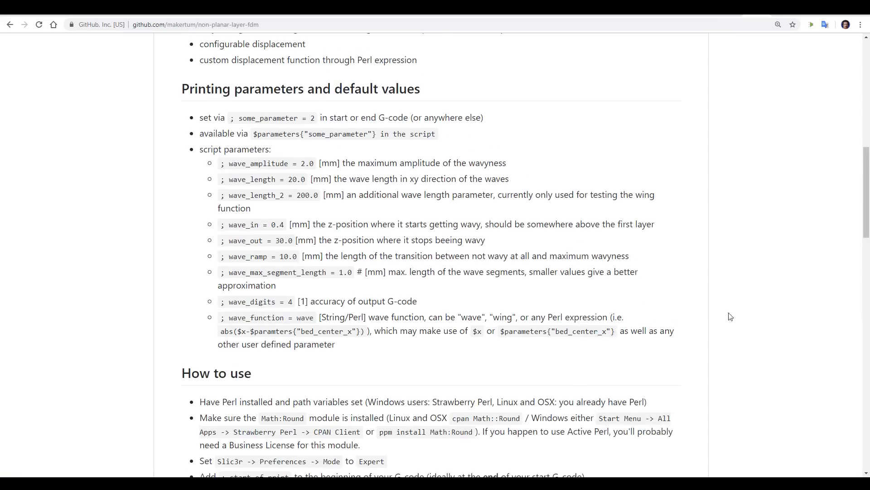
# Step: Highlight the GitHub script parameter list, then browse the Uni Hamburg Nonplanar Printing page
pyautogui.moveTo(202, 148); pyautogui.dragTo(427, 346)
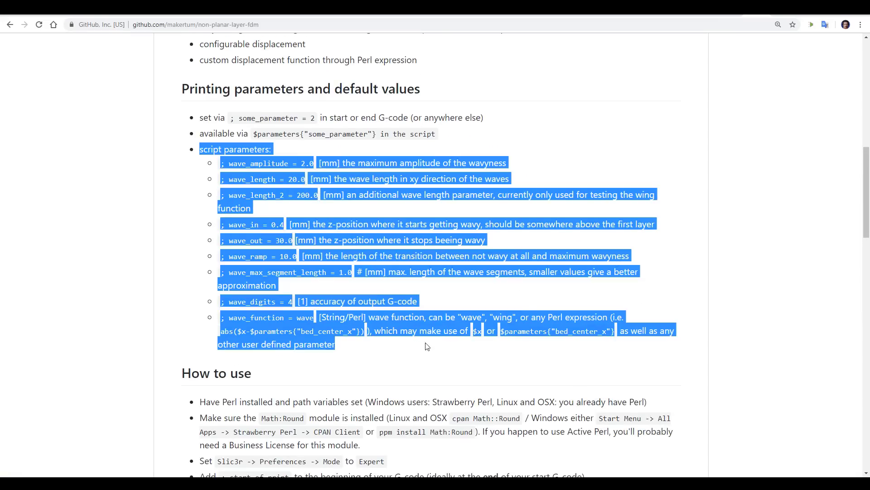
pyautogui.click(519, 352)
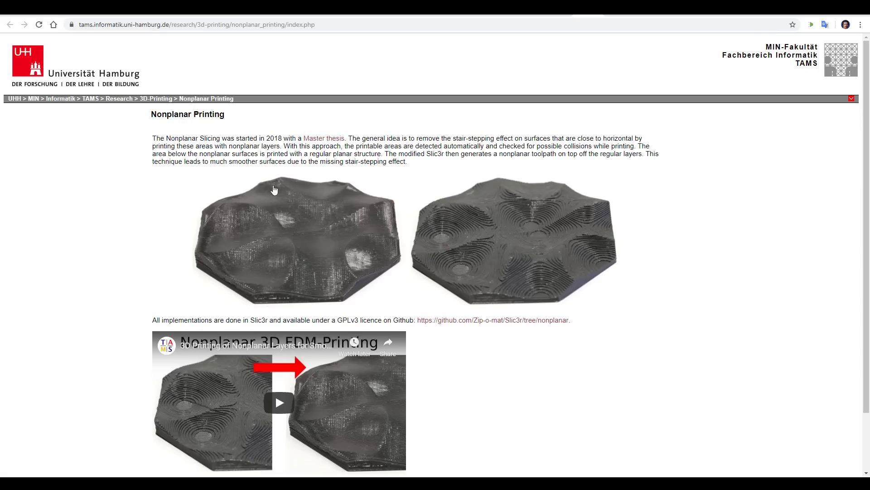
pyautogui.scroll(-3, 521, 260)
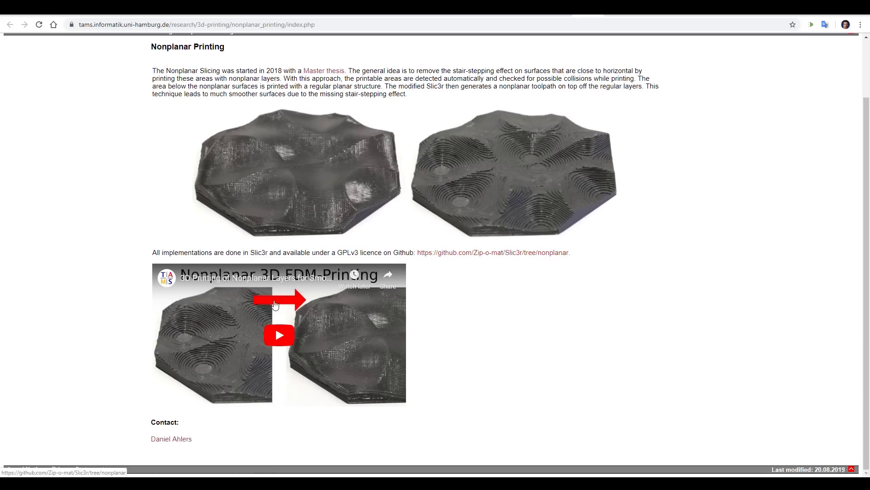
pyautogui.scroll(1, 347, 123)
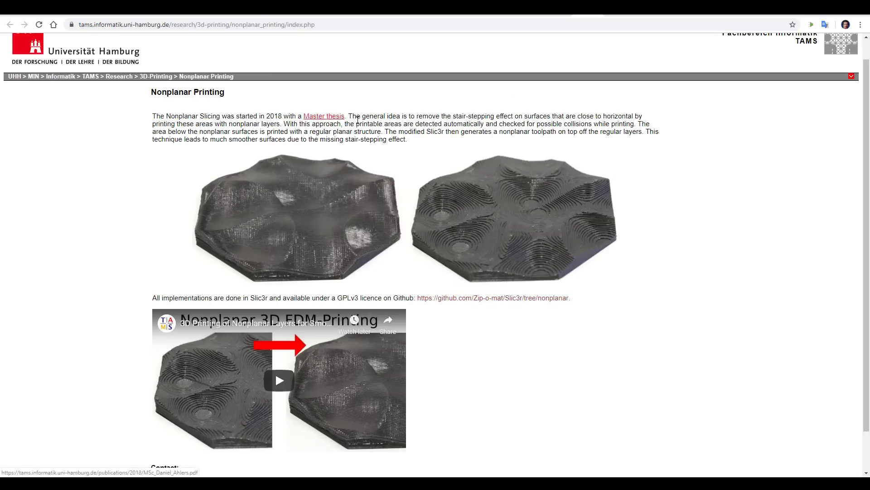
# Step: Open the Master thesis PDF and scroll to section 5.3 Printability of Different Angles
pyautogui.click(323, 116)
pyautogui.moveTo(866, 40); pyautogui.dragTo(867, 345)
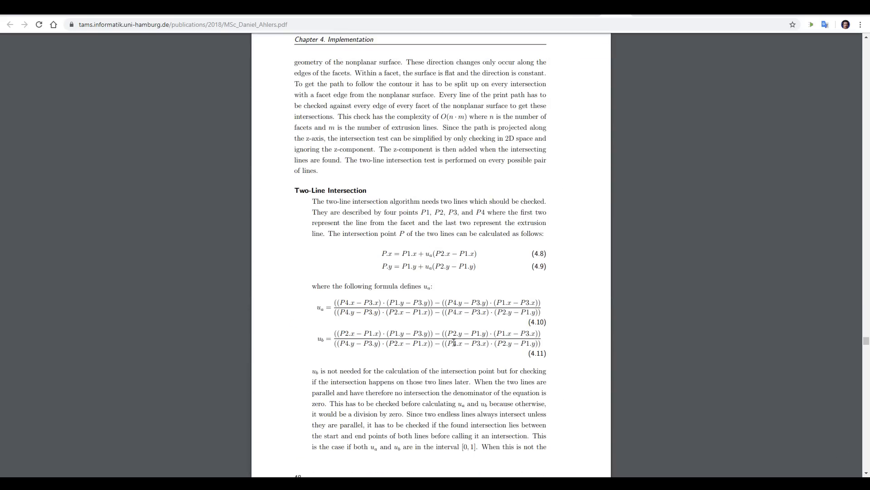
pyautogui.scroll(-20, 665, 320)
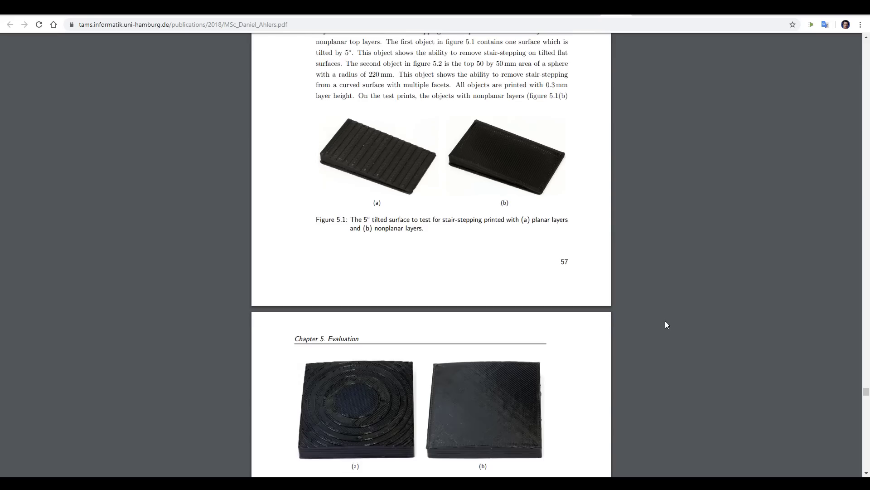
pyautogui.scroll(-4, 665, 321)
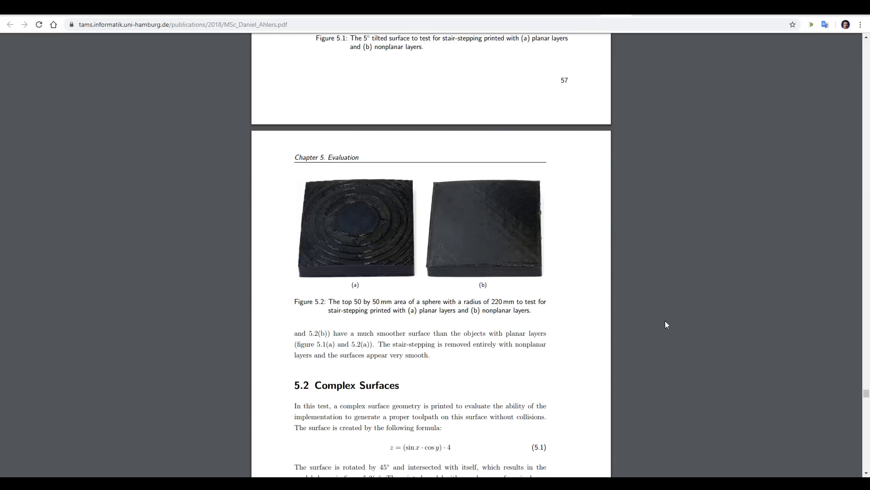
pyautogui.scroll(-11, 666, 321)
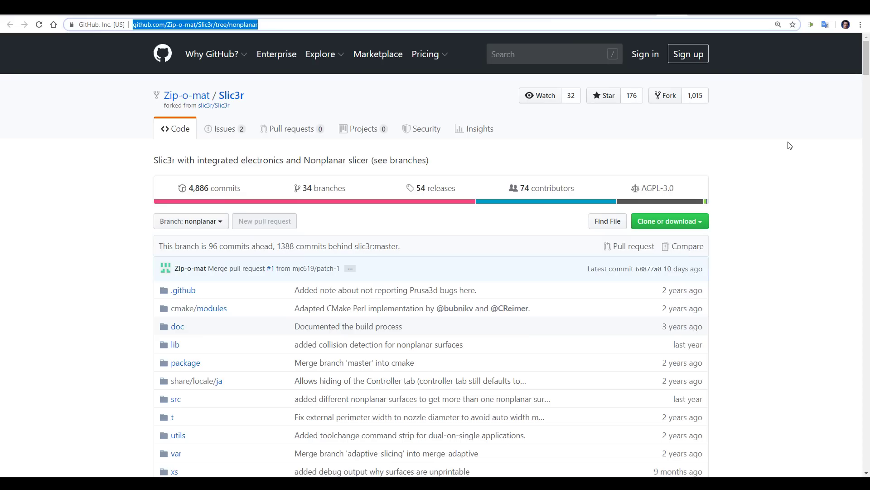
# Step: Scroll through the Zip-o-mat/Slic3r nonplanar README build instructions
pyautogui.scroll(-4, 789, 144)
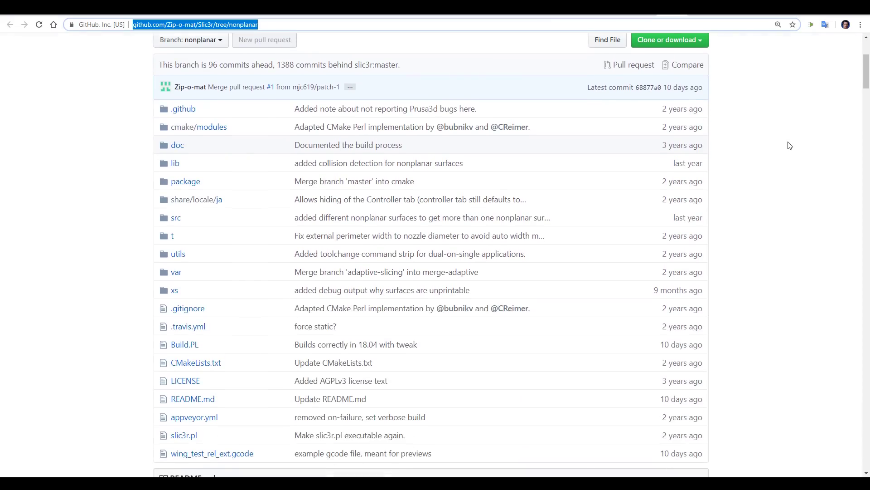
pyautogui.scroll(-9, 789, 145)
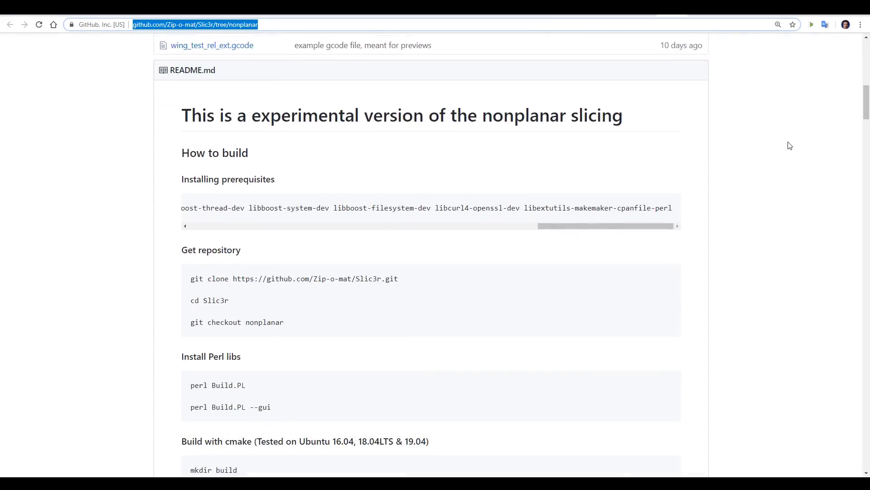
pyautogui.scroll(-2, 790, 145)
pyautogui.hscroll(-10, 275, 121)
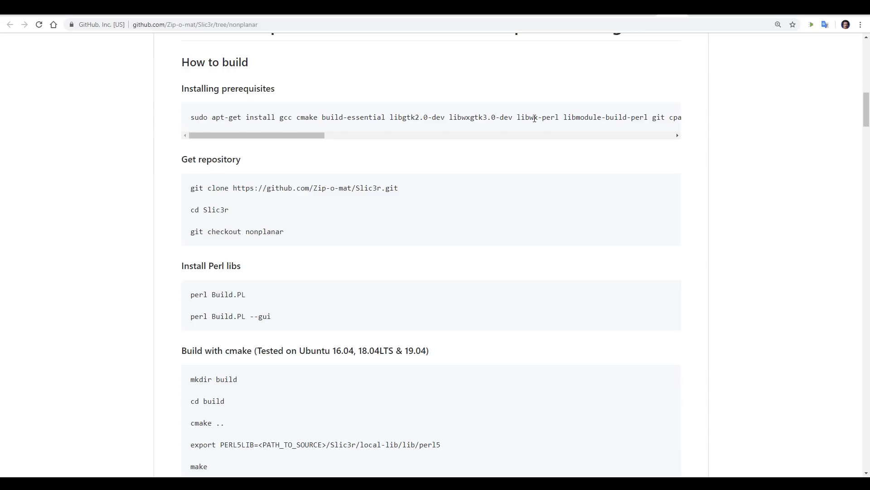
pyautogui.scroll(-7, 635, 198)
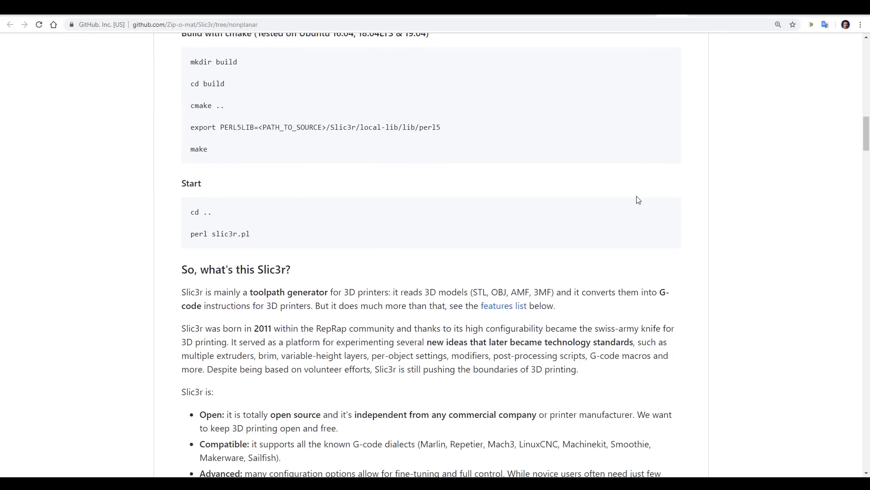
pyautogui.scroll(-1, 638, 200)
pyautogui.scroll(11, 733, 212)
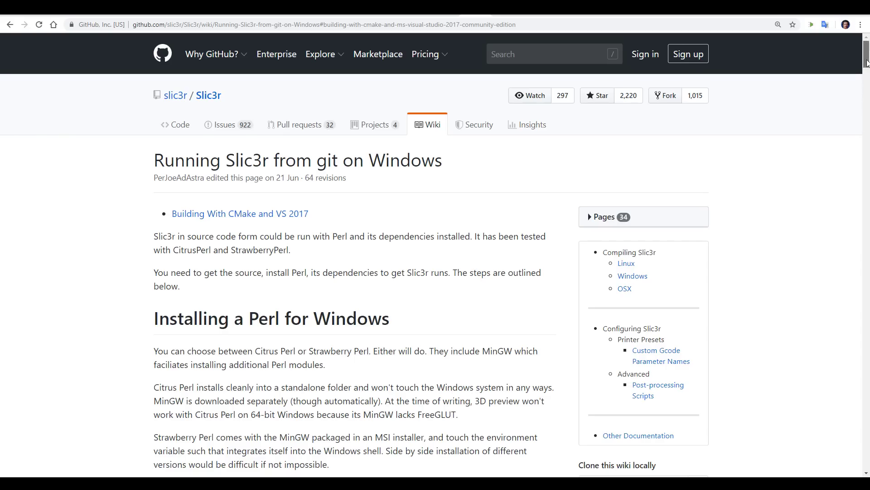
# Step: Scroll the Slic3r Windows build wiki page to its end and the Bintray dependencies page
pyautogui.scroll(-5, 866, 77)
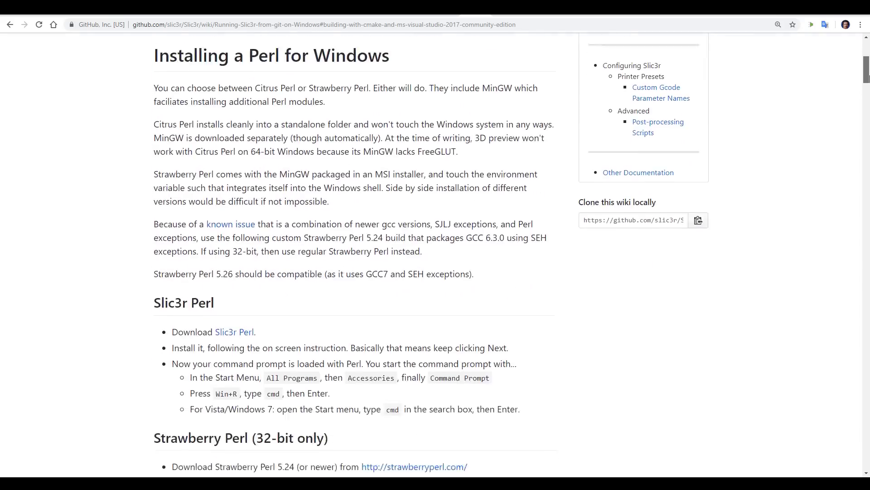
pyautogui.moveTo(866, 77); pyautogui.dragTo(866, 466)
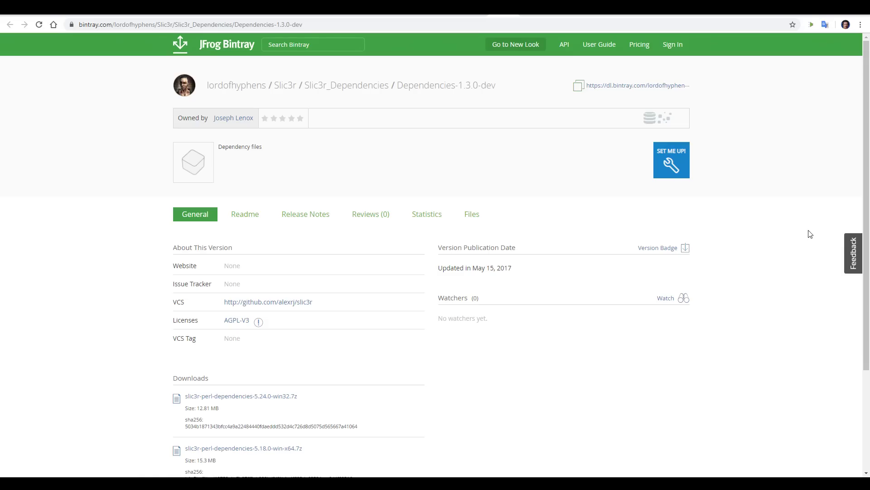
pyautogui.scroll(-3, 807, 235)
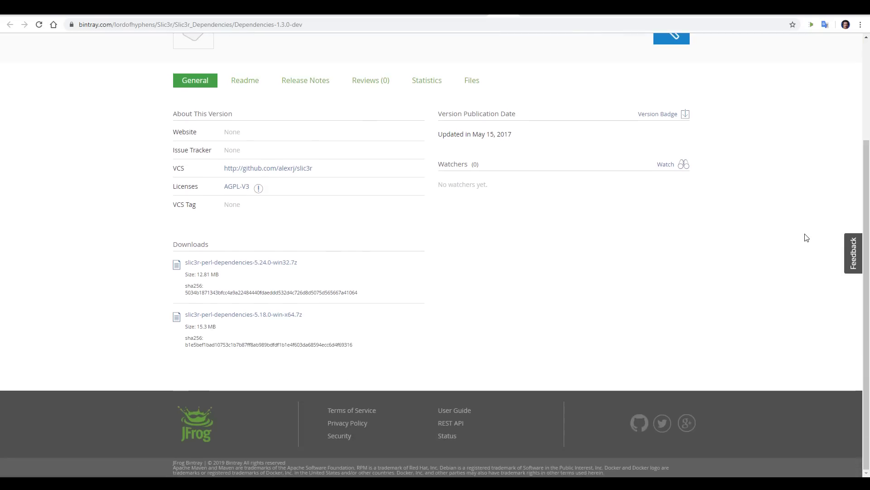
# Step: Scroll back up the Bintray Slic3r_Dependencies download list
pyautogui.scroll(3, 807, 237)
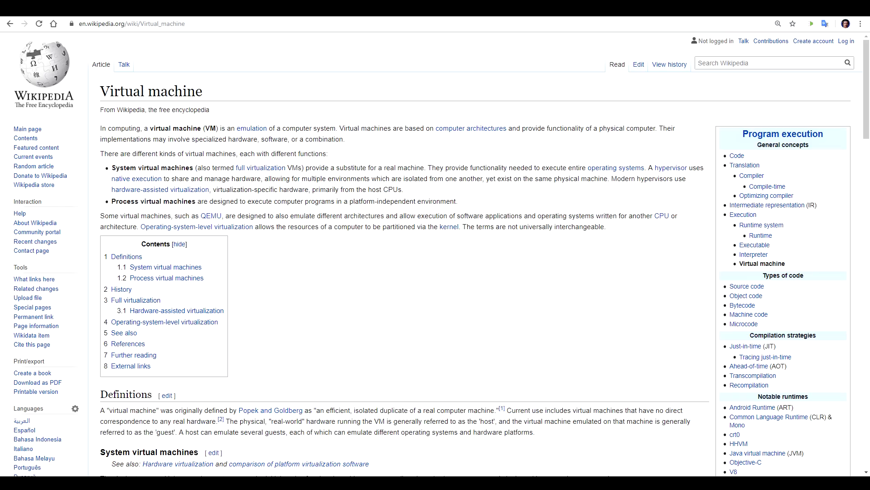
# Step: Switch to the itsfoss VirtualBox tutorial and scroll down to Step 2's Download Ubuntu Linux link
pyautogui.hotkey('ctrl', 'Tab')
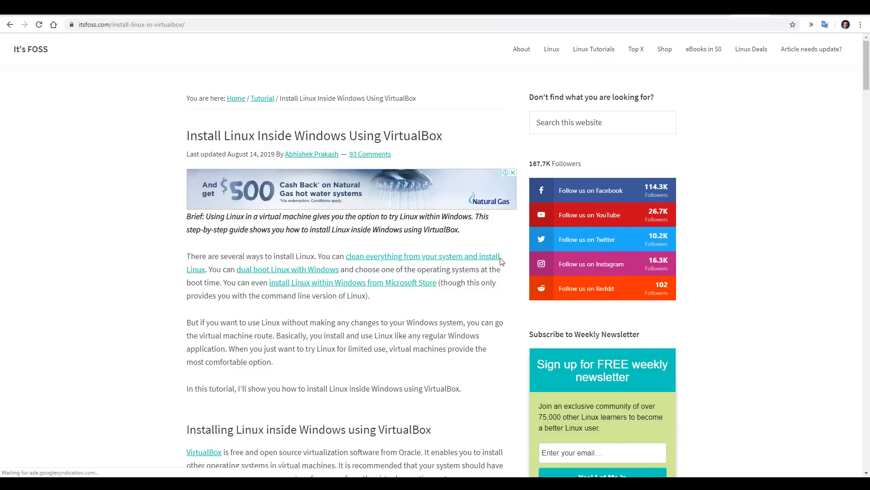
pyautogui.scroll(-4, 510, 275)
pyautogui.scroll(-3, 510, 275)
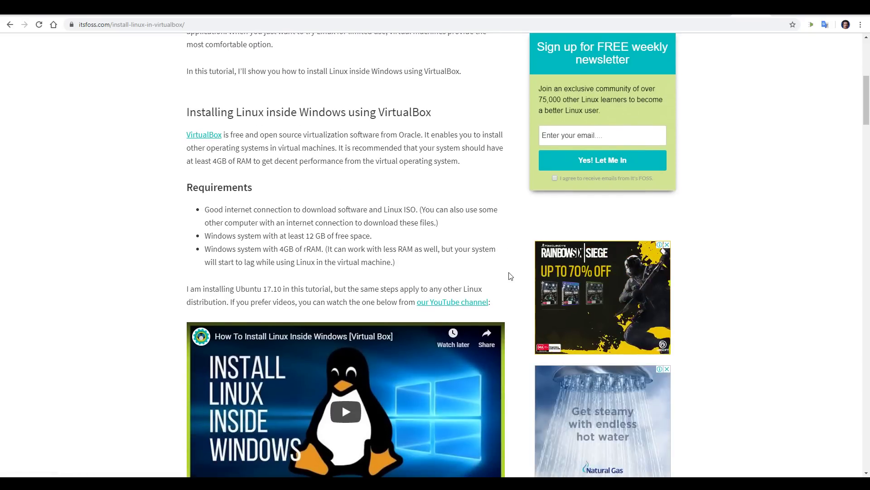
pyautogui.scroll(-1, 510, 275)
pyautogui.scroll(-3, 510, 274)
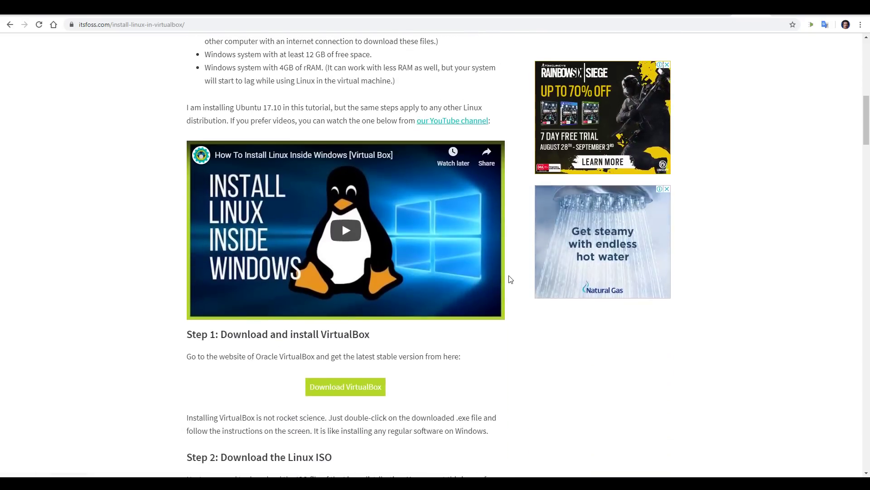
pyautogui.scroll(-1, 503, 302)
pyautogui.scroll(-5, 503, 303)
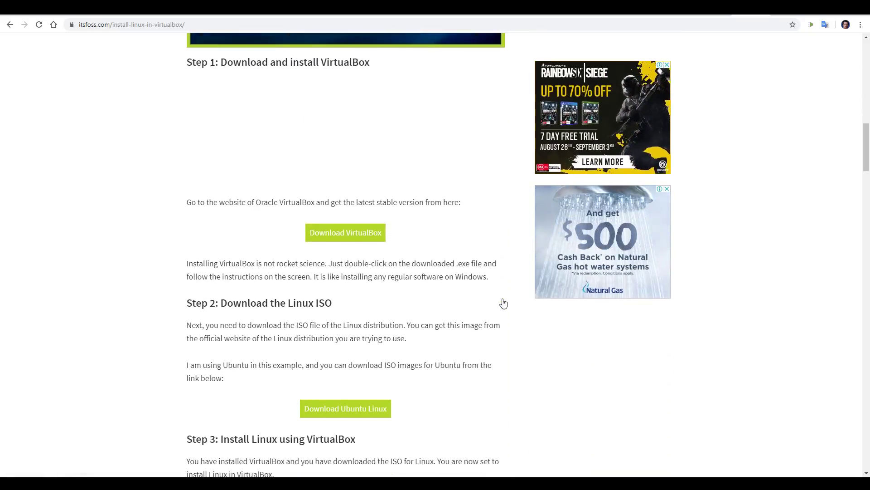
pyautogui.scroll(-6, 503, 302)
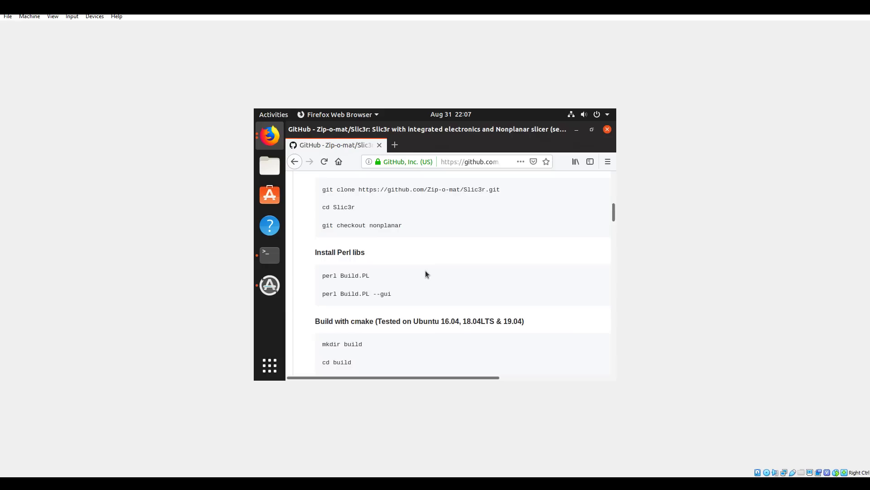
pyautogui.scroll(2, 425, 274)
# Step: Copy 'perl Build.PL --gui' from GitHub and run it in the Ubuntu Terminal
pyautogui.scroll(-2, 426, 274)
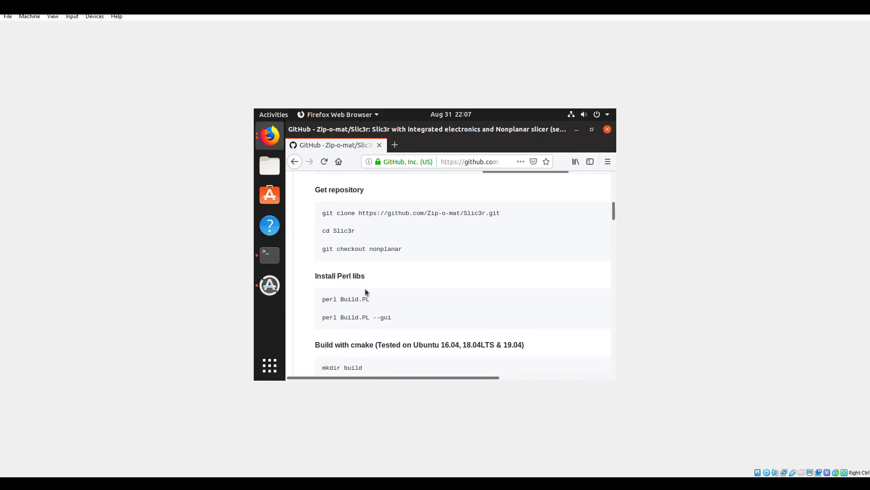
pyautogui.moveTo(322, 321); pyautogui.dragTo(392, 320)
pyautogui.hotkey('ctrl', 'c')
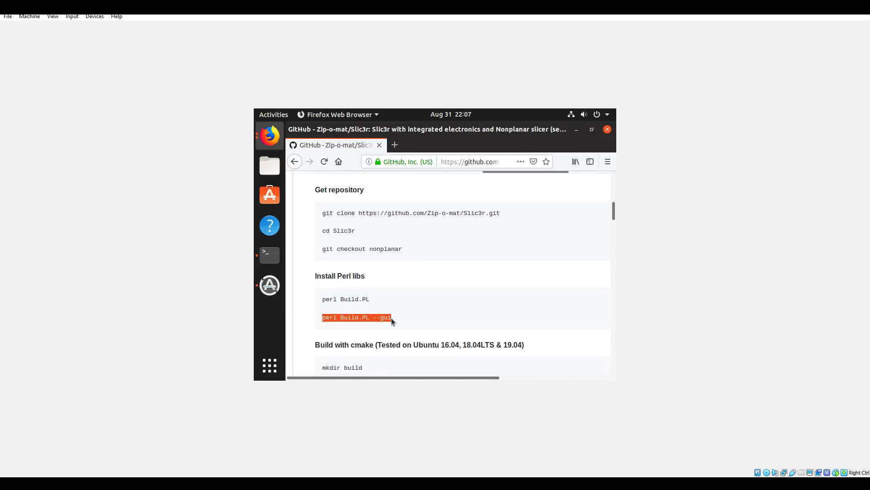
pyautogui.click(269, 255)
pyautogui.rightClick(399, 374)
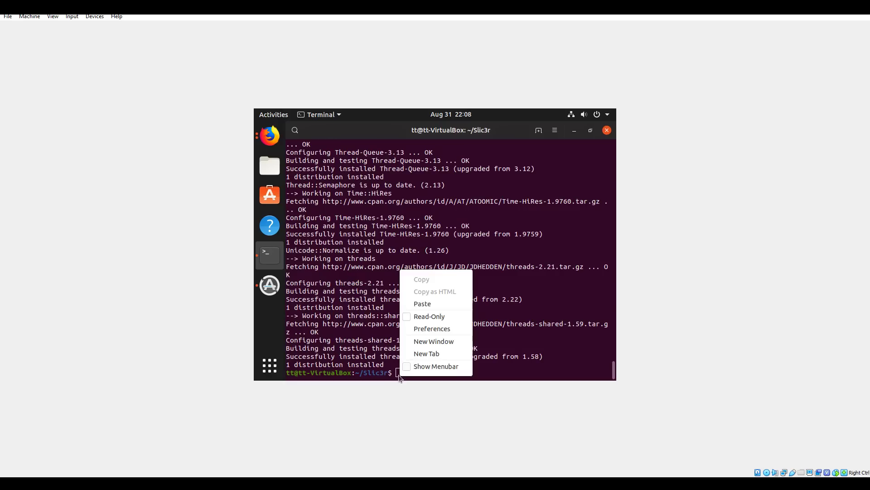
pyautogui.click(422, 304)
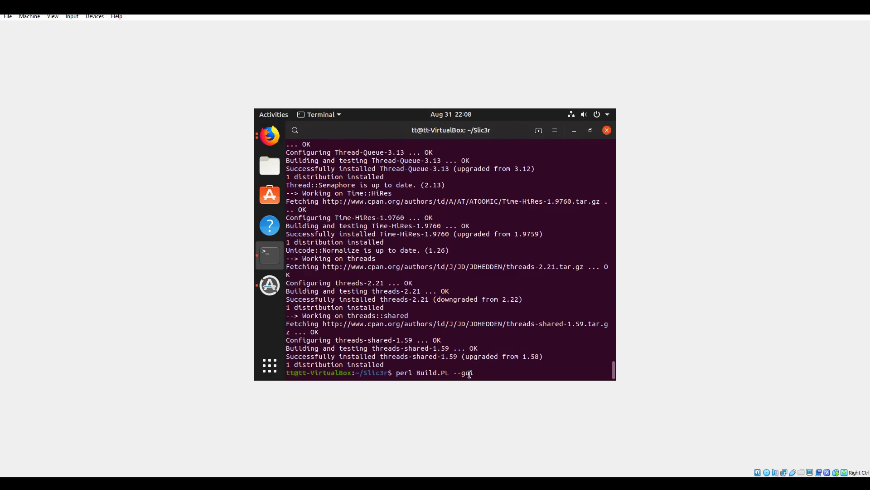
pyautogui.press('Return')
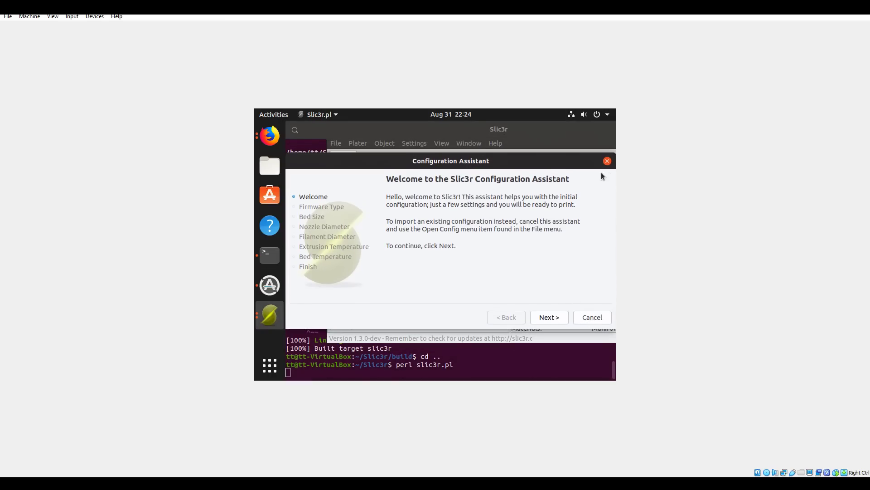
# Step: Cancel the Slic3r Configuration Assistant and quit Slic3r via File > Quit
pyautogui.click(608, 161)
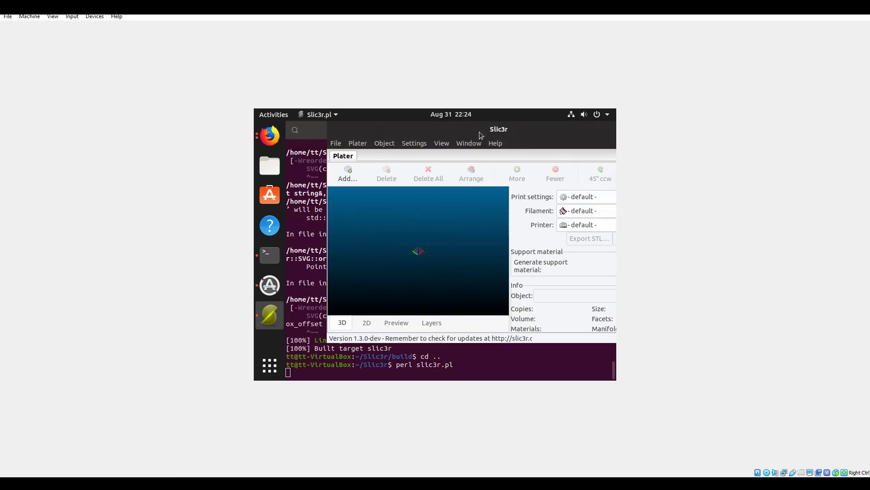
pyautogui.click(335, 143)
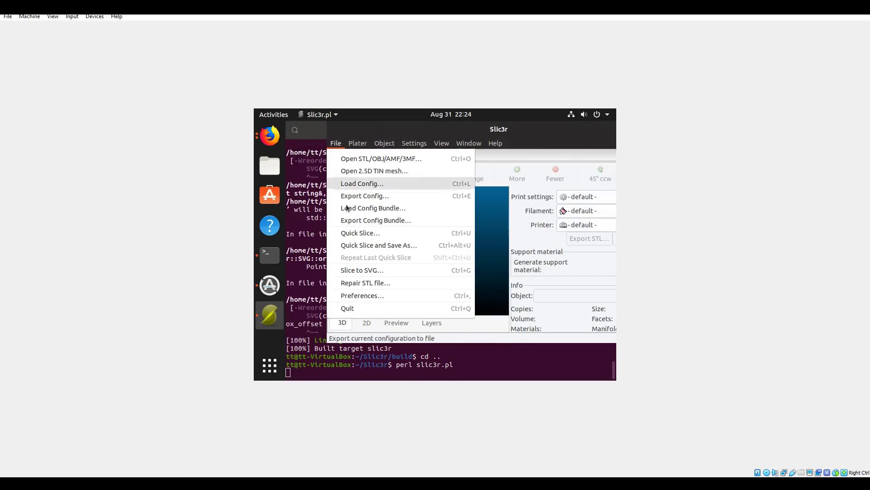
pyautogui.click(355, 306)
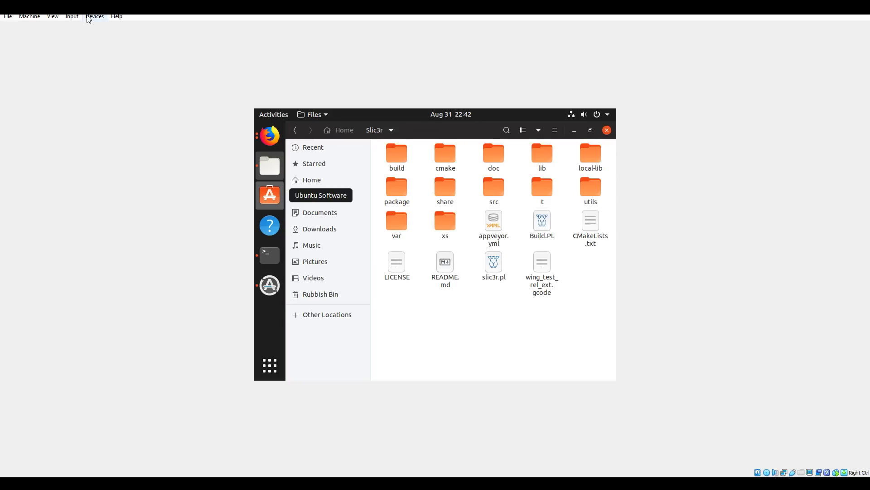
# Step: Insert and run the Guest Additions CD image, then highlight the sudo adduser vboxsf command
pyautogui.click(89, 17)
pyautogui.click(114, 105)
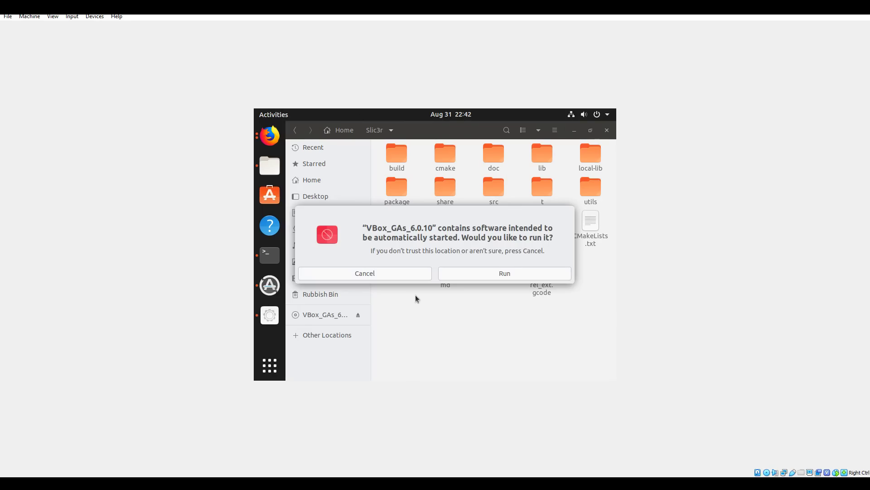
pyautogui.click(476, 274)
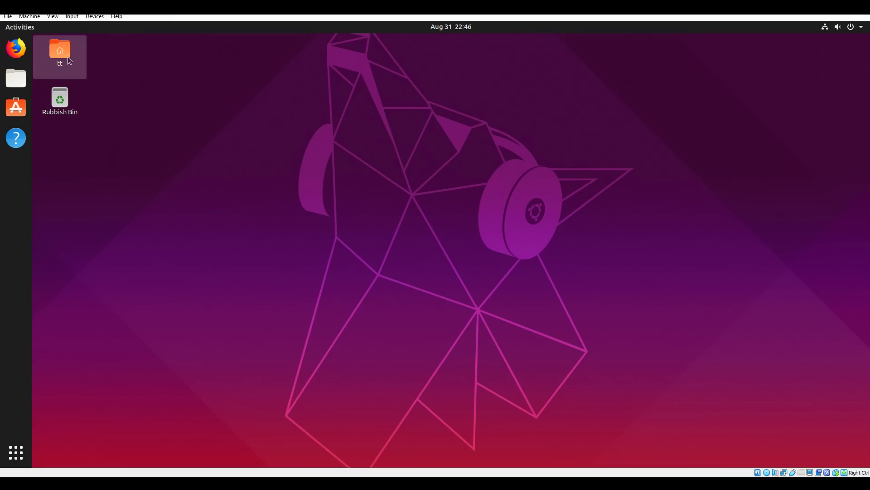
pyautogui.doubleClick(62, 54)
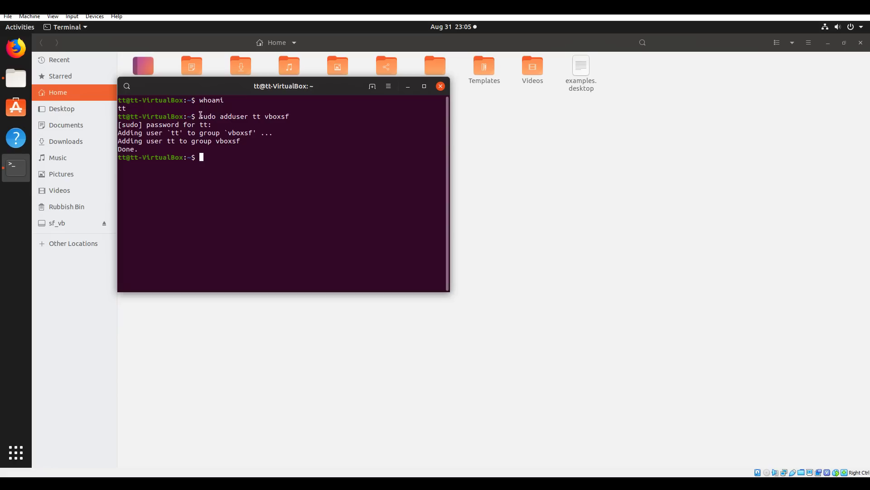
pyautogui.moveTo(199, 116); pyautogui.dragTo(293, 116)
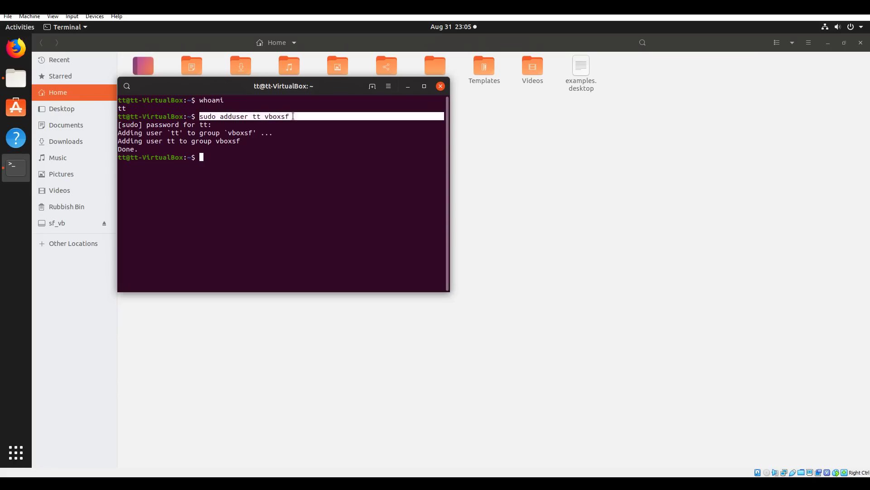
# Step: Restart the Ubuntu virtual machine from the system power menu
pyautogui.click(299, 163)
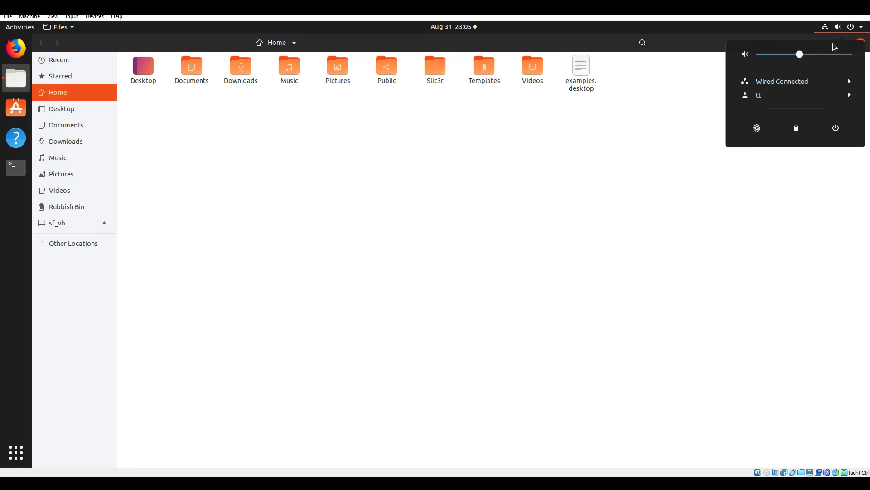
pyautogui.click(828, 128)
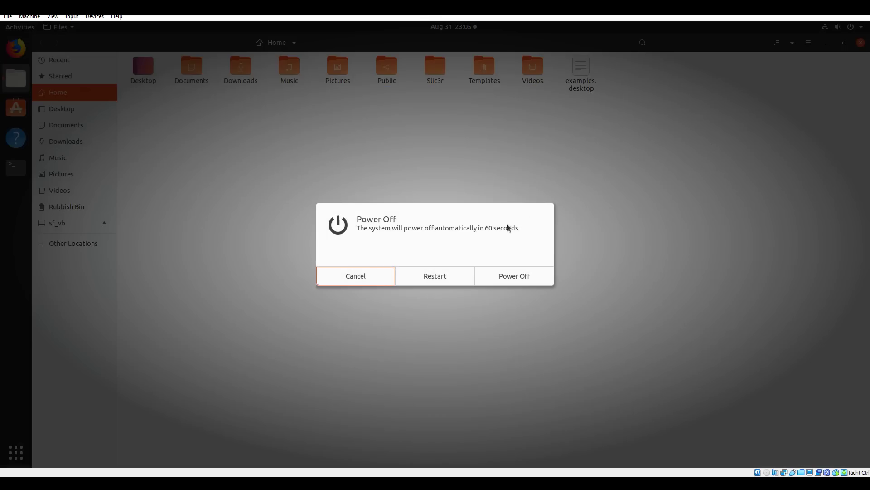
pyautogui.click(439, 273)
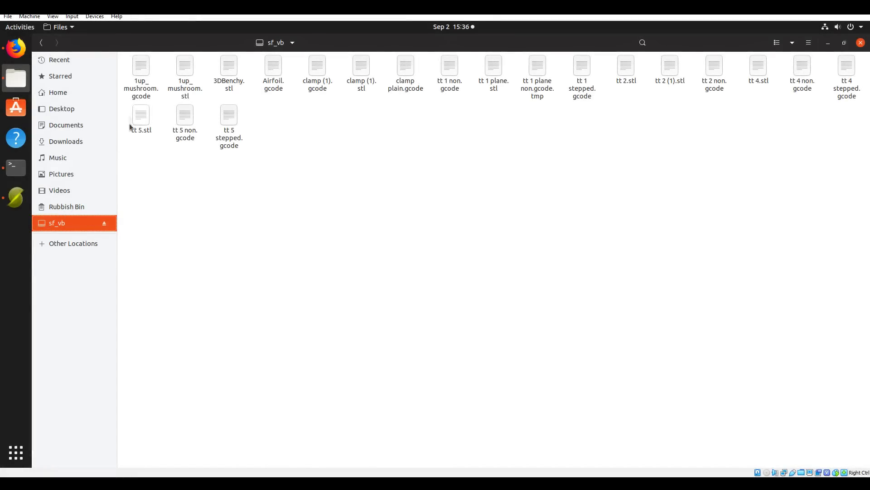
# Step: Compare sf_vb files (1up_mushroom.gcode, 1up_mushroom.stl, 3DBenchy.stl) with the Windows vb folder's tt 5 files
pyautogui.click(141, 63)
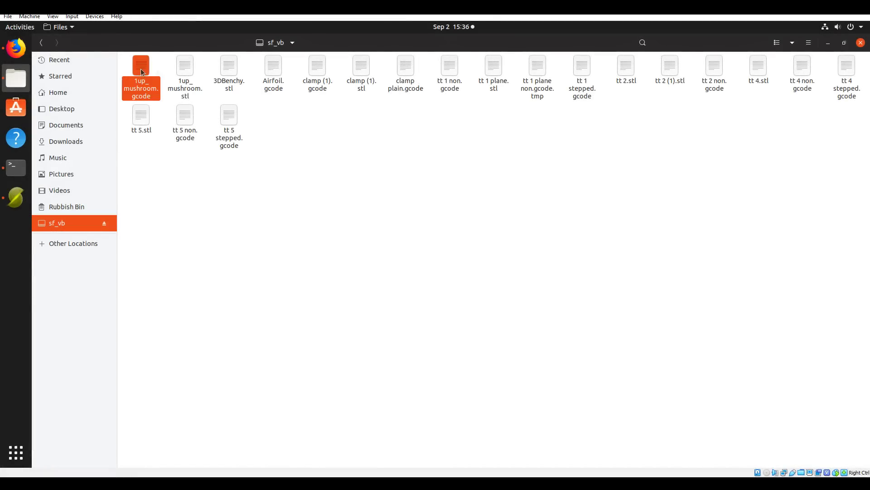
pyautogui.click(185, 63)
pyautogui.click(233, 69)
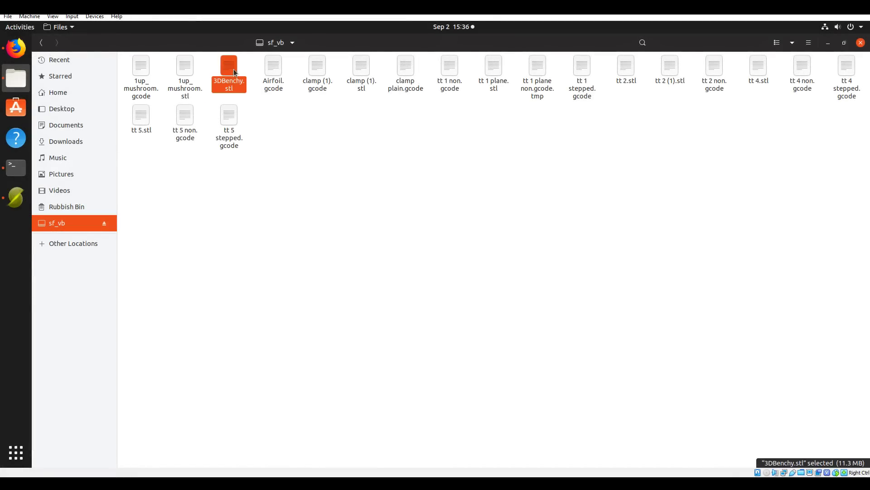
pyautogui.click(539, 244)
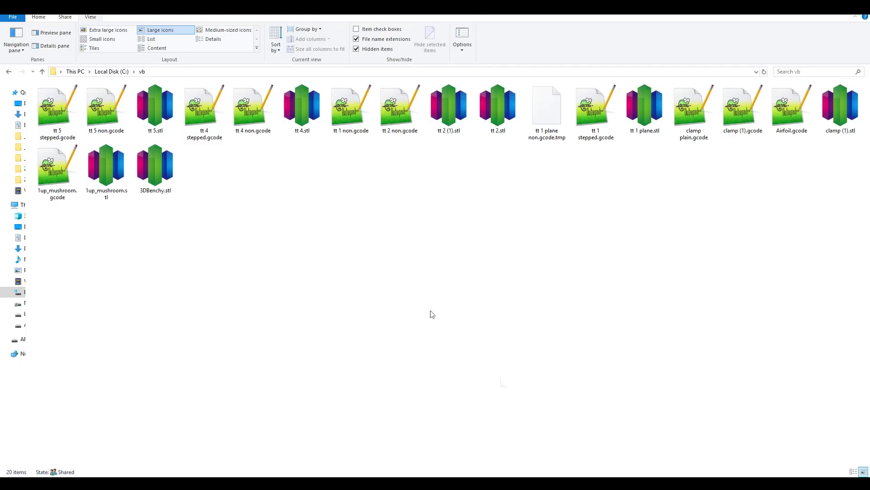
pyautogui.click(68, 113)
pyautogui.click(154, 108)
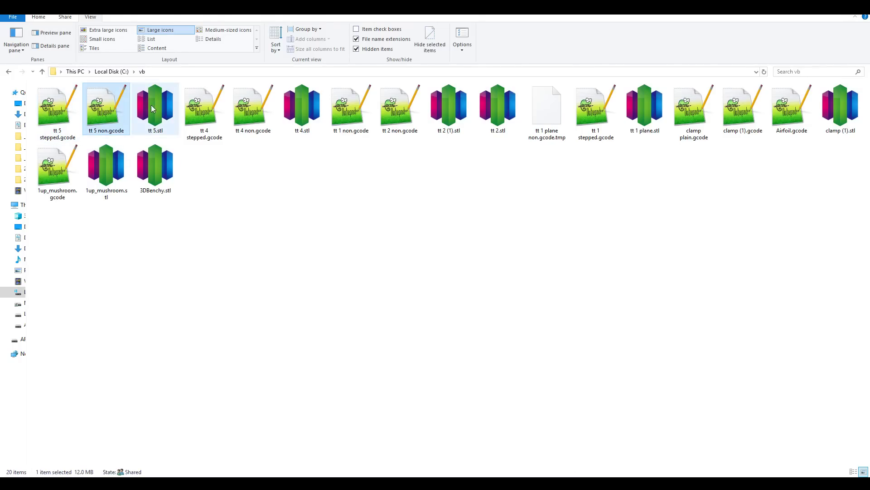
pyautogui.click(446, 250)
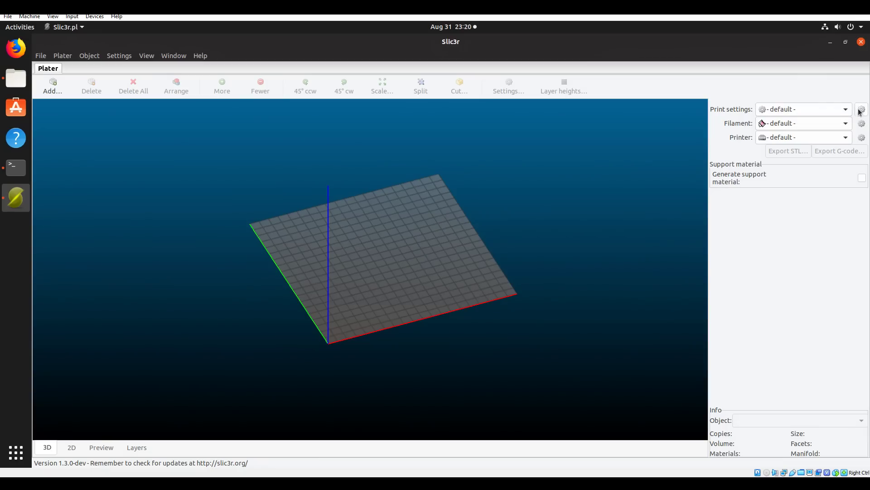
# Step: In Print Settings, edit the layer height and set the first layer height to 0.2 mm
pyautogui.click(862, 110)
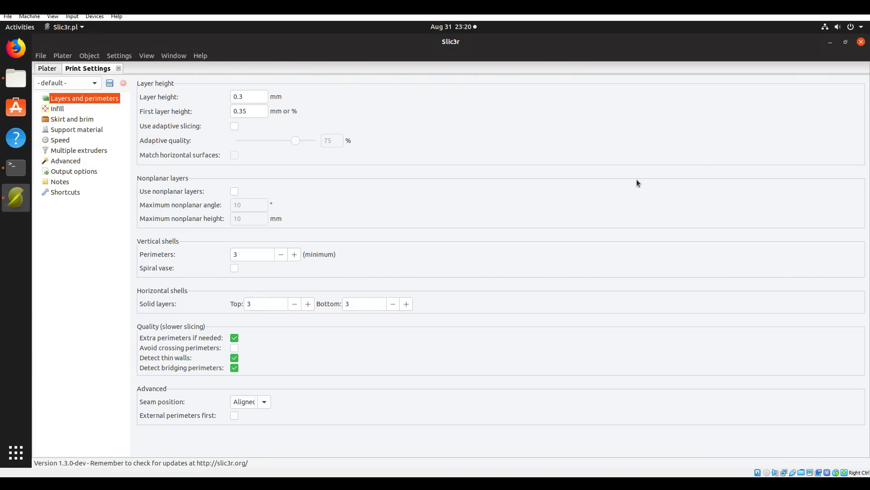
pyautogui.click(247, 96)
pyautogui.press('BackSpace')
pyautogui.write('2')
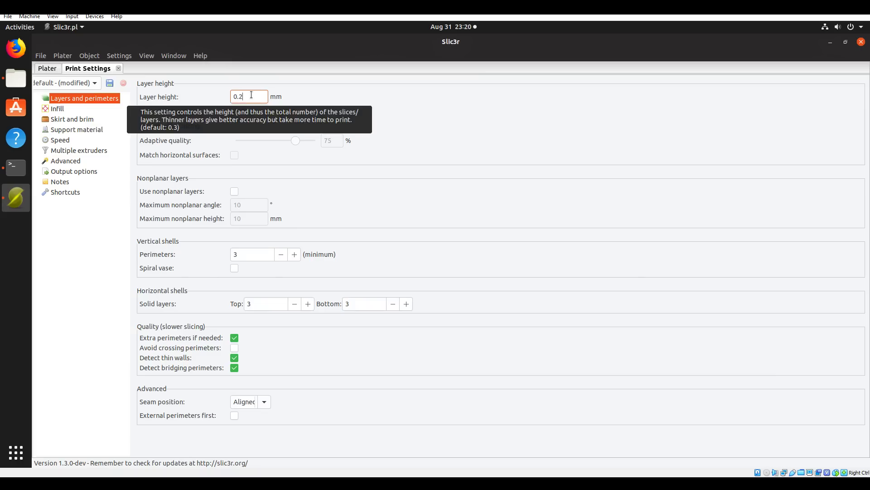
pyautogui.click(241, 111)
pyautogui.press('Delete')
pyautogui.press('BackSpace')
pyautogui.write('2')
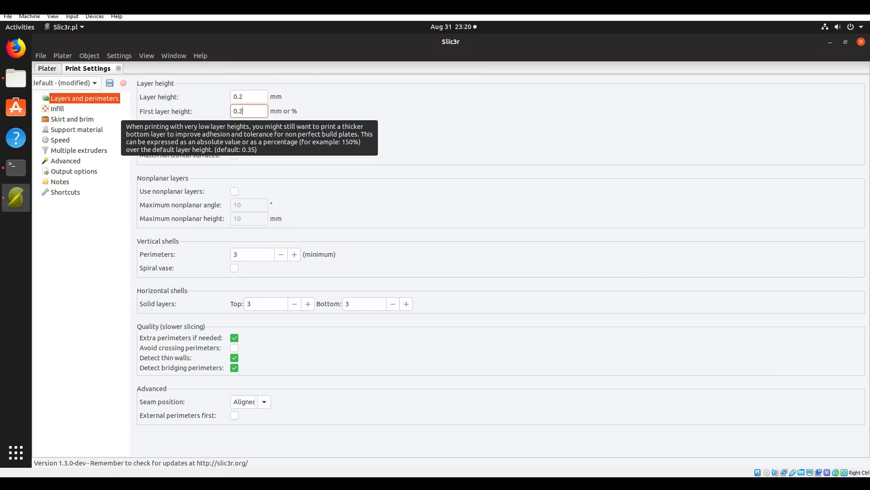
# Step: Look through the Infill, Skirt and brim, Support material and Speed pages
pyautogui.click(57, 109)
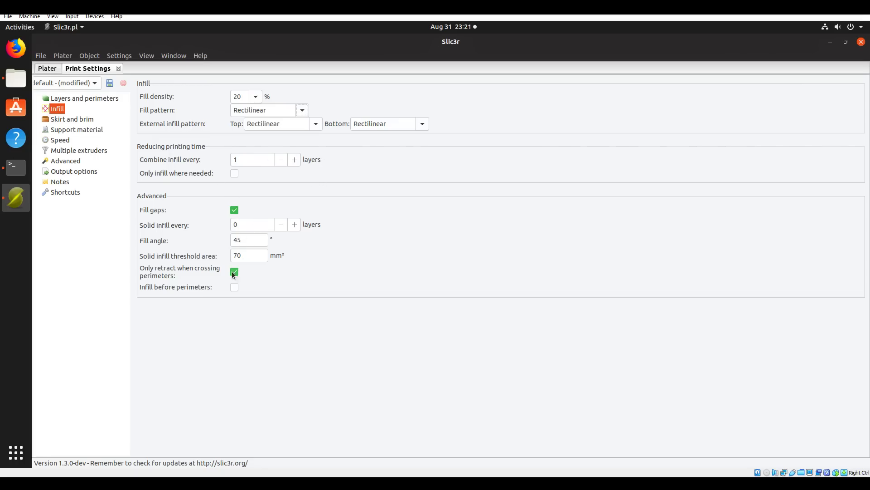
pyautogui.click(76, 121)
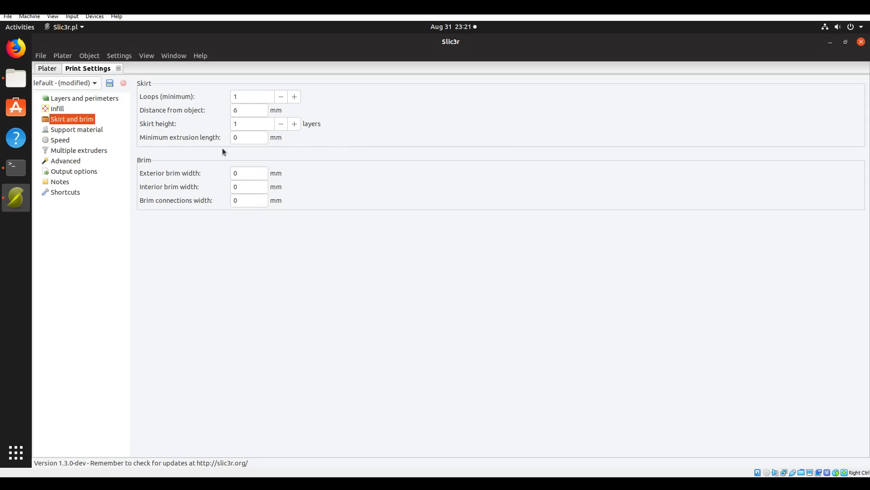
pyautogui.click(87, 129)
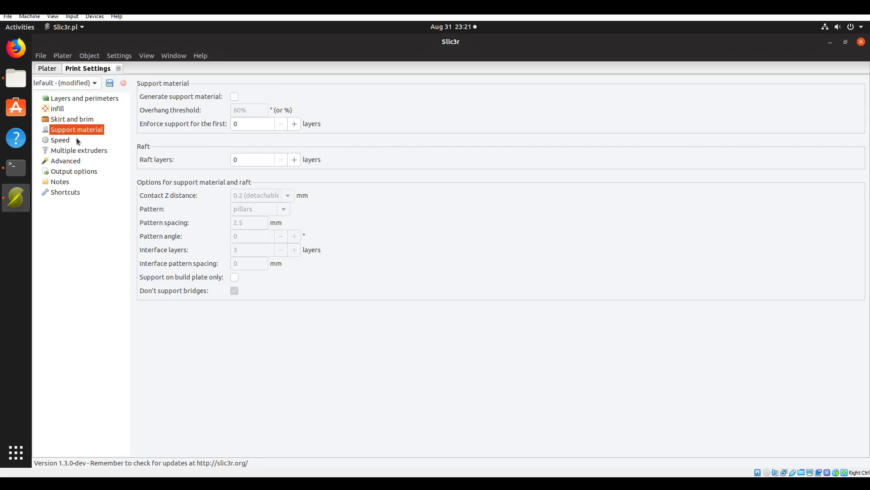
pyautogui.click(74, 138)
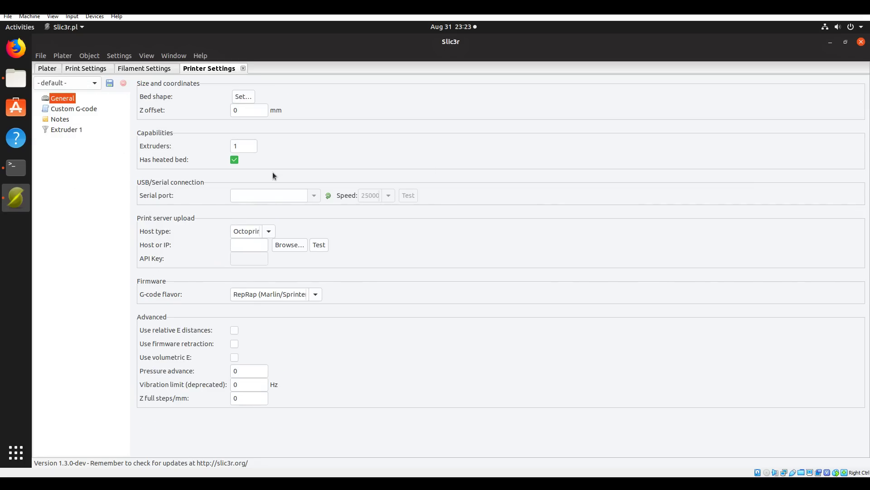
# Step: Set the bed shape to 235 × 235 mm and tick Use nonplanar layers
pyautogui.click(248, 98)
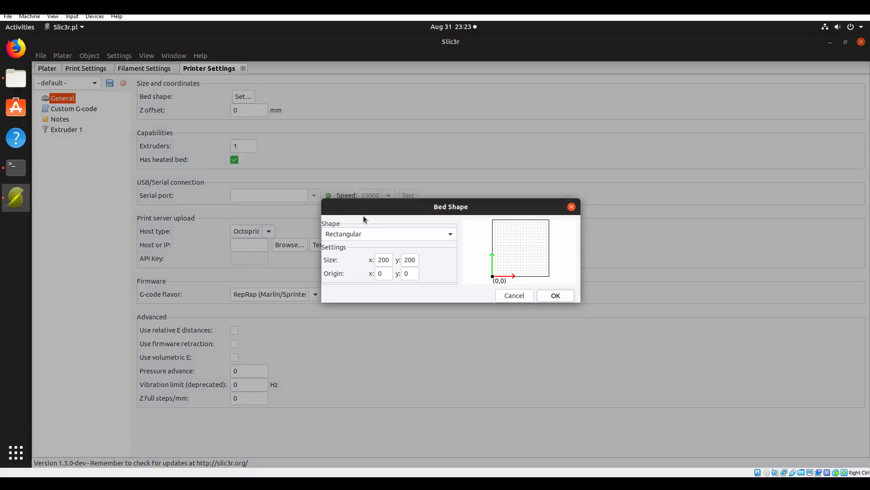
pyautogui.doubleClick(383, 259)
pyautogui.write('235')
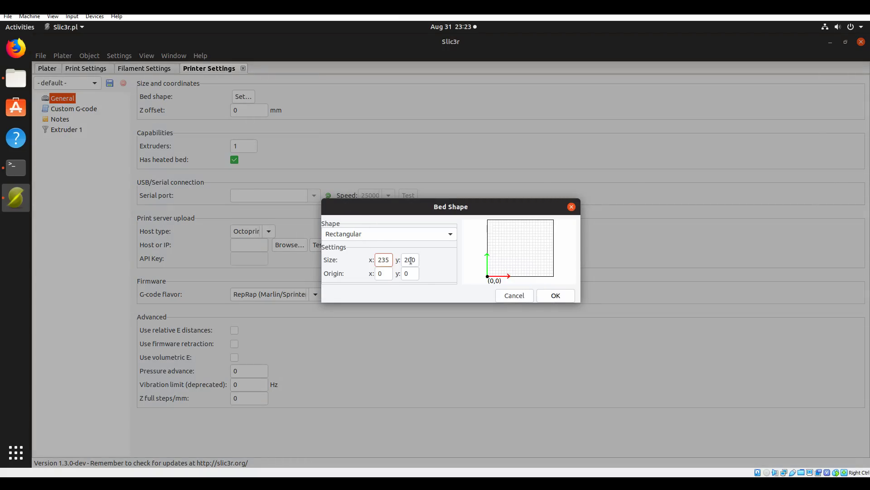
pyautogui.moveTo(411, 260); pyautogui.dragTo(425, 264)
pyautogui.press('BackSpace')
pyautogui.press('BackSpace')
pyautogui.write('35')
pyautogui.click(544, 295)
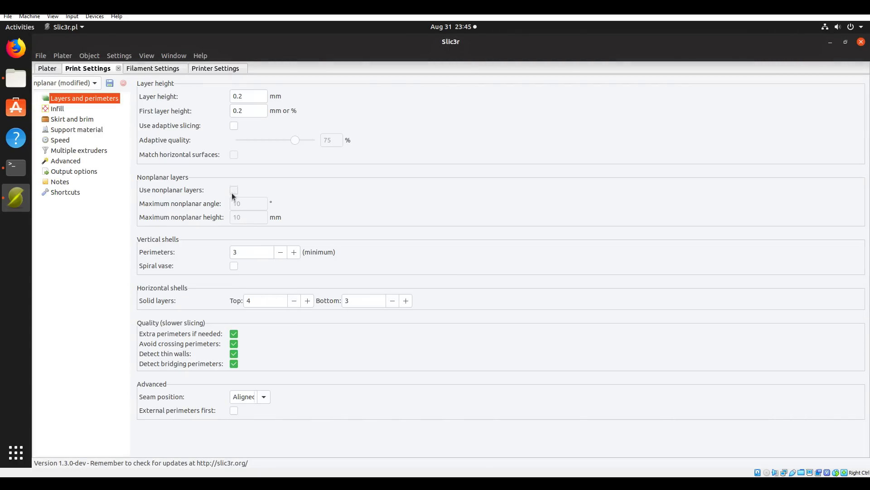
pyautogui.click(233, 190)
# Step: Enter a 45° maximum nonplanar angle and 7.5 mm height, saving the preset as '0.2mm nonplanar'
pyautogui.moveTo(248, 200); pyautogui.dragTo(223, 218)
pyautogui.write('45')
pyautogui.write('7')
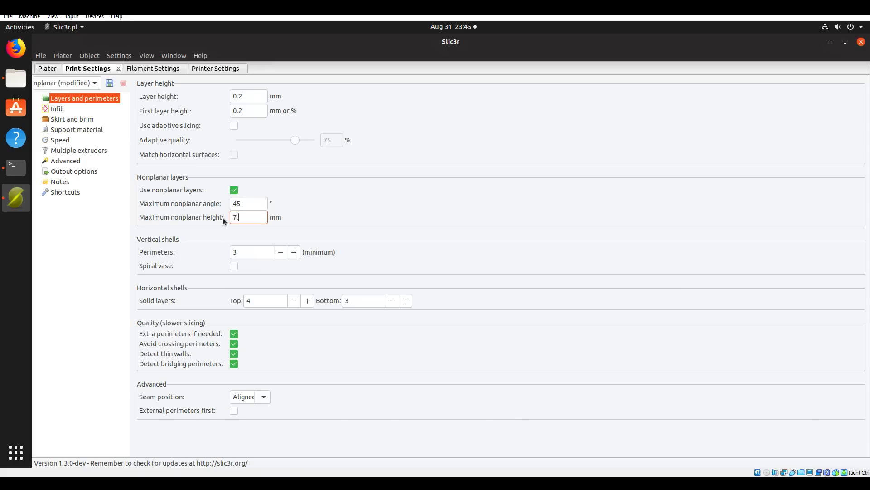
pyautogui.write('.5')
pyautogui.click(109, 82)
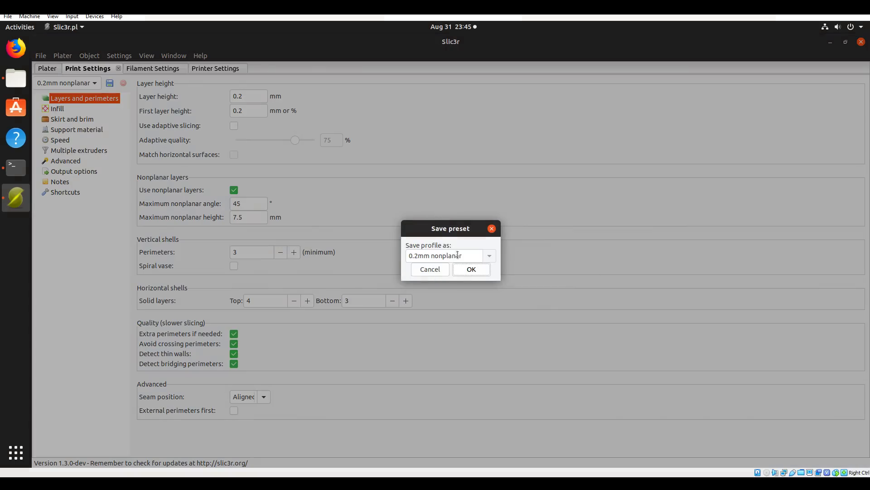
pyautogui.click(472, 270)
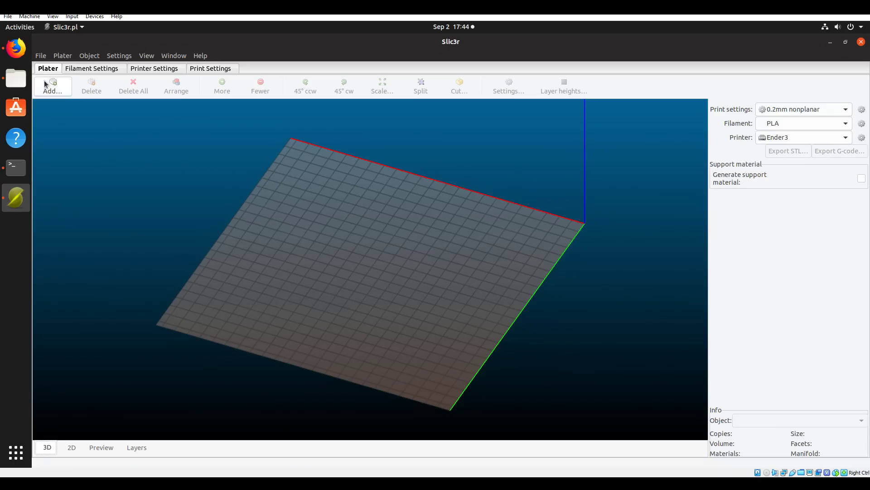
# Step: Add Airfoil.STL, zoom into its sliced toolpath preview, then bring up the terminal running Slic3r
pyautogui.click(52, 85)
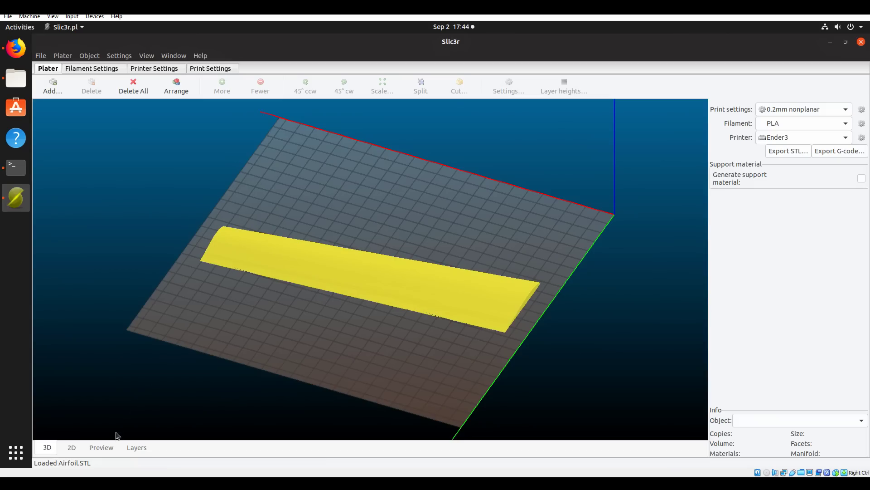
pyautogui.click(109, 445)
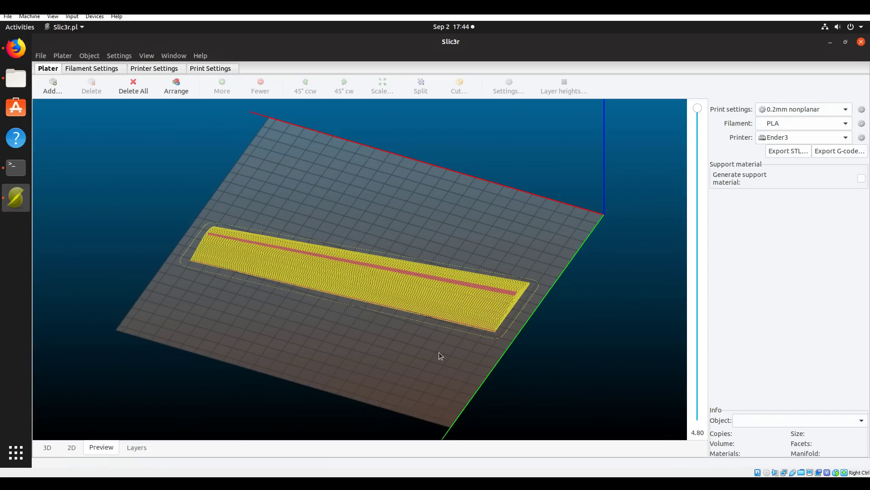
pyautogui.scroll(2, 590, 267)
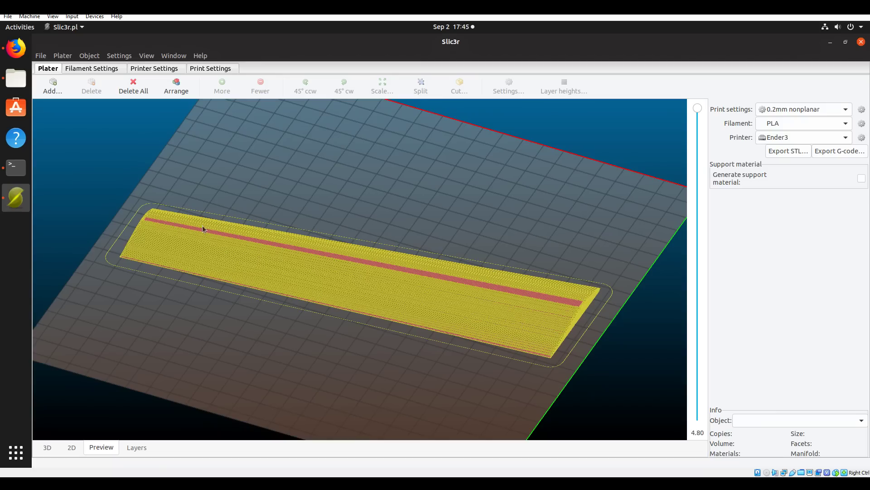
pyautogui.click(16, 168)
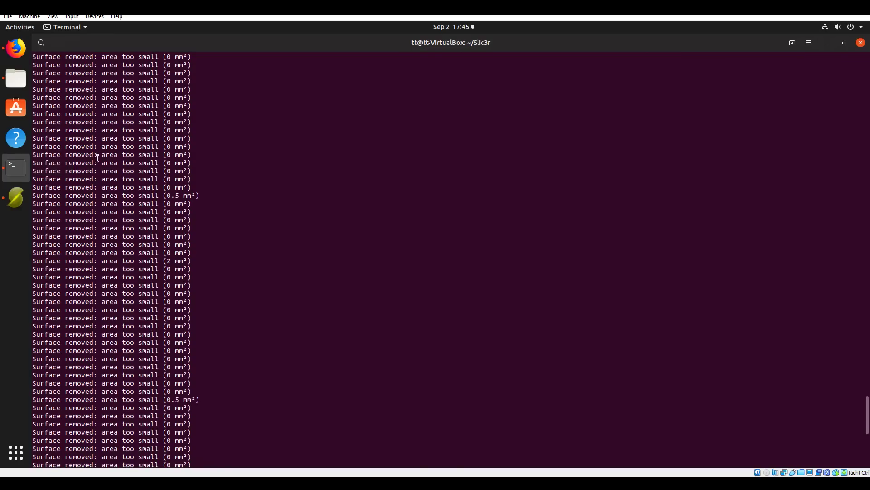
# Step: Scroll to the end of the slicing log, then return to Slic3r's Print Settings
pyautogui.scroll(-13, 132, 299)
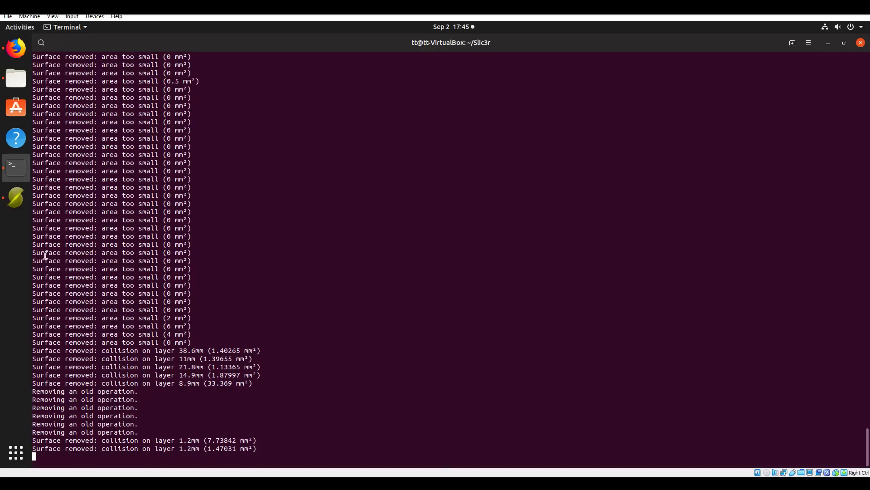
pyautogui.hotkey('alt', 'Tab')
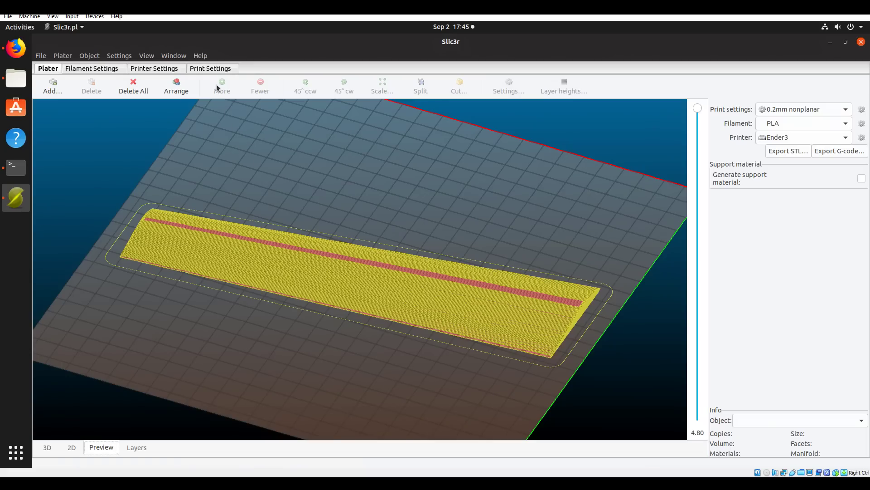
pyautogui.click(208, 68)
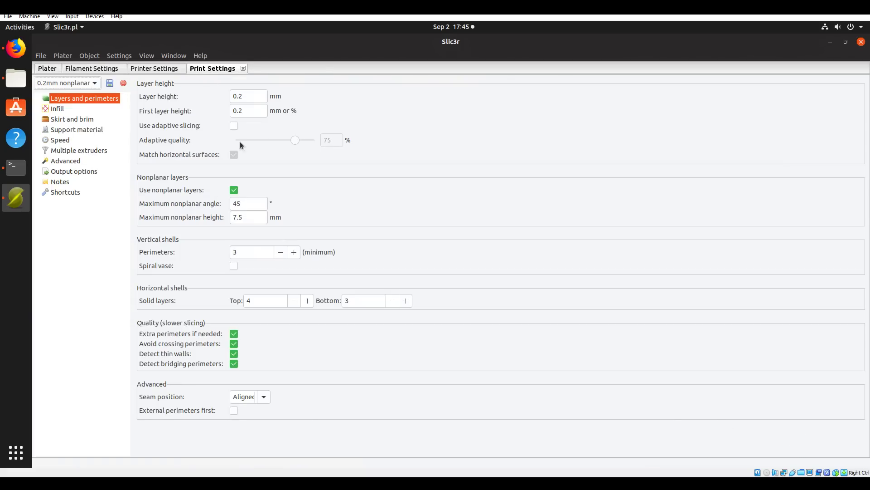
# Step: Change the maximum nonplanar angle to 50° and overwrite the '0.2mm nonplanar' preset
pyautogui.click(254, 202)
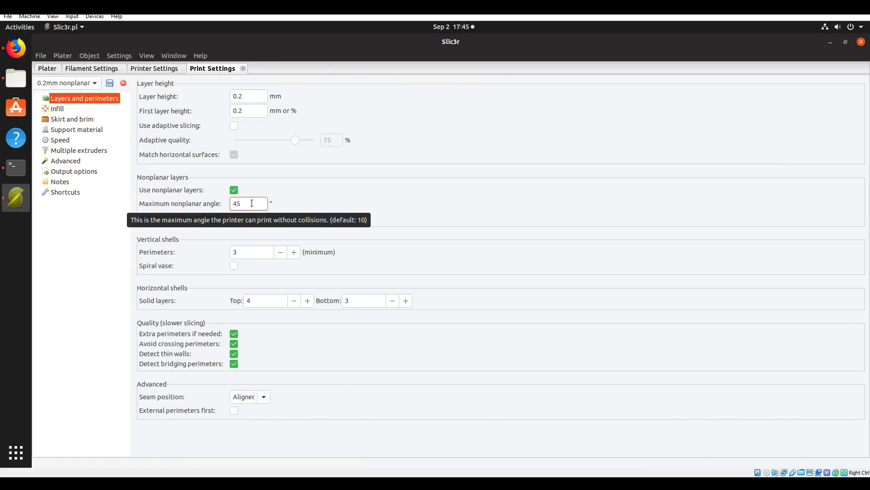
pyautogui.write('50')
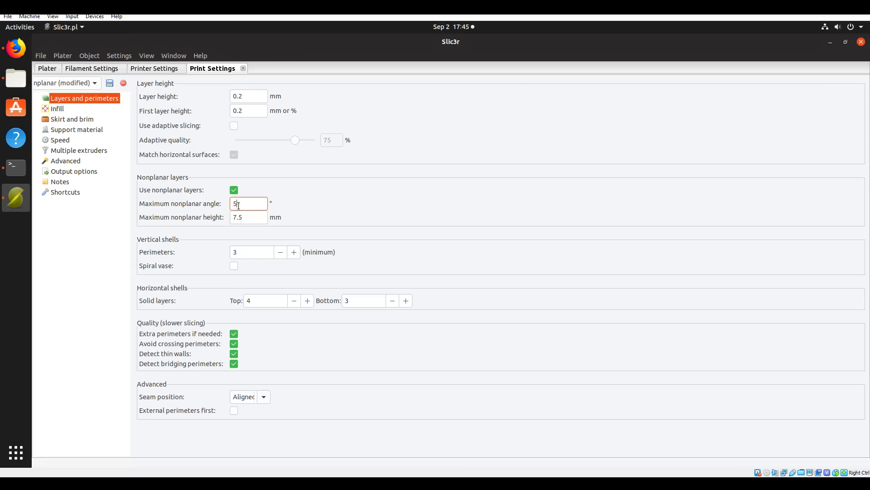
pyautogui.click(109, 84)
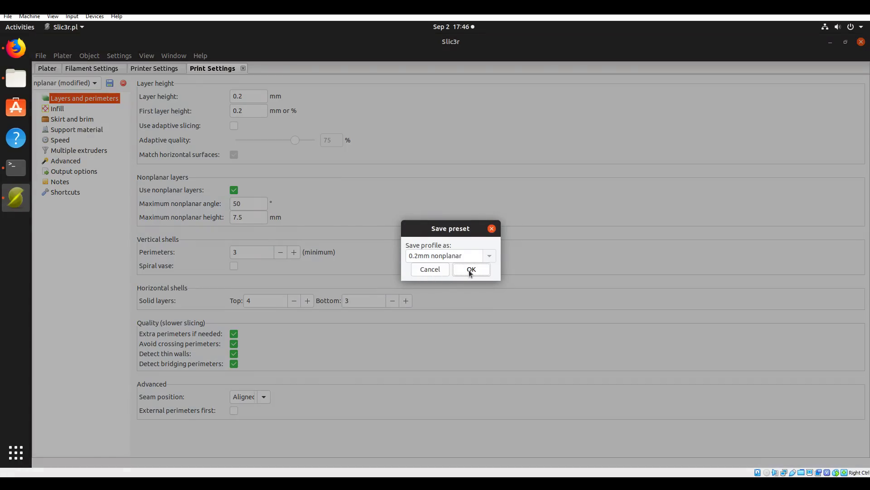
pyautogui.click(471, 270)
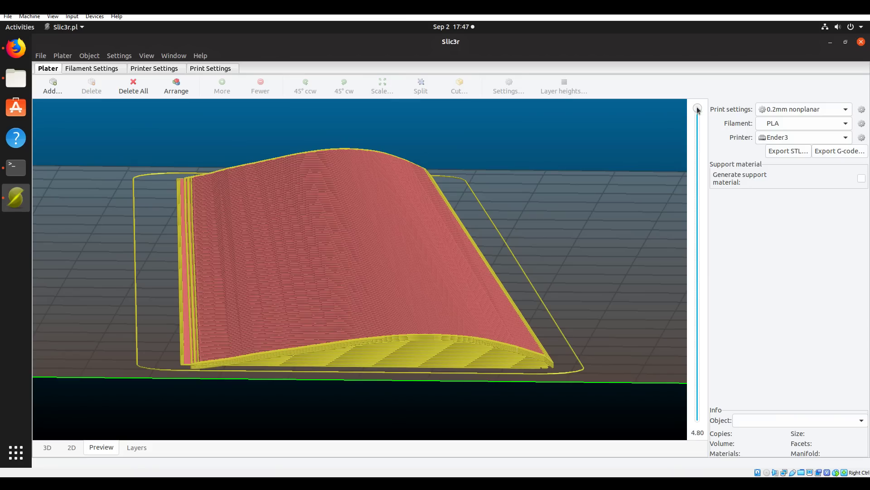
# Step: Scrub the layer slider down and back up to 4.80, then export the G-code as Airfoil.gcode
pyautogui.moveTo(698, 111); pyautogui.dragTo(698, 148)
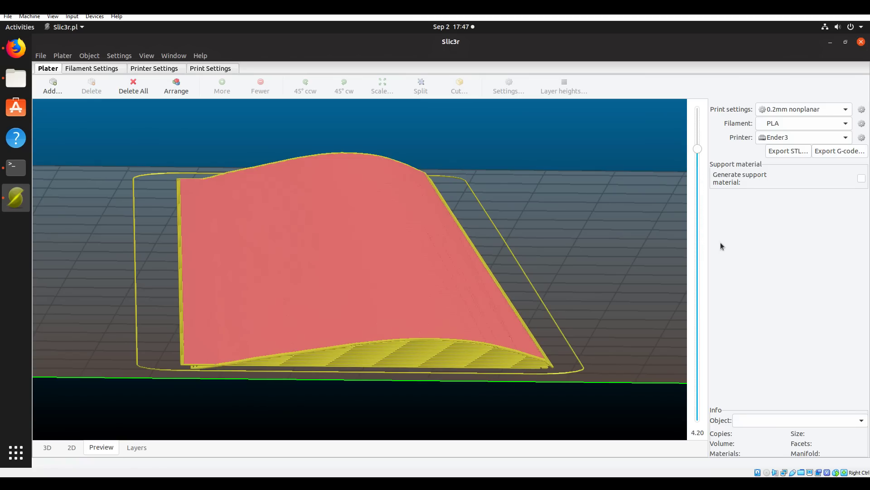
pyautogui.press('Up')
pyautogui.press('Up')
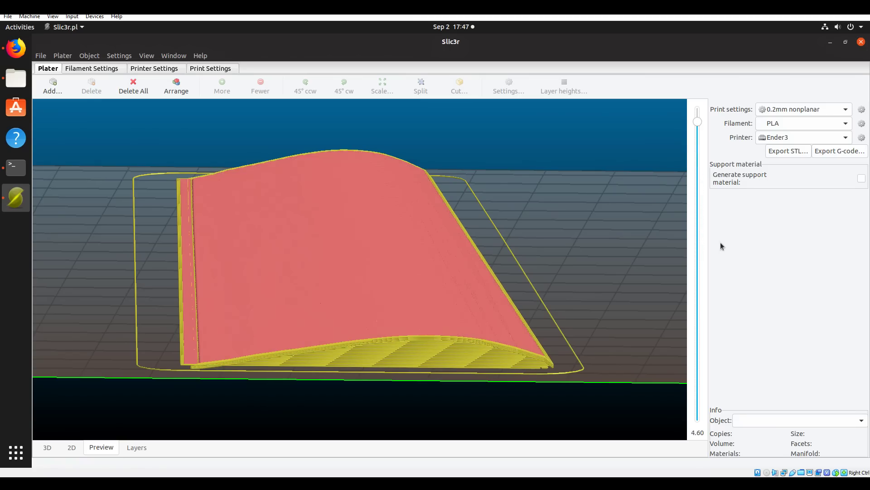
pyautogui.press('Up')
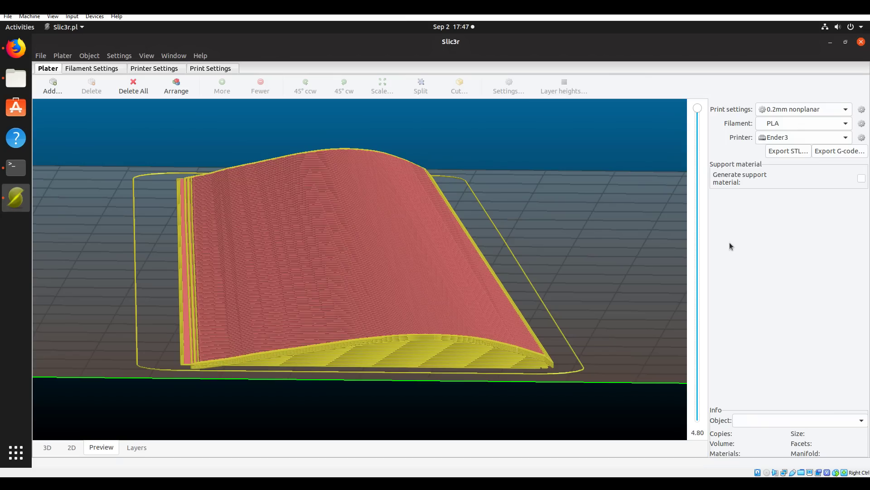
pyautogui.click(838, 151)
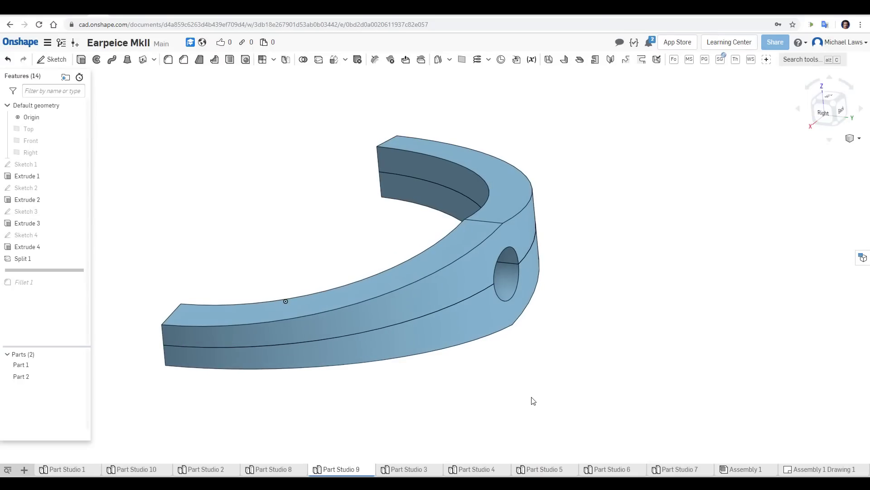
# Step: Orbit the Earpeice MkII earpiece to view it from behind
pyautogui.moveTo(532, 401); pyautogui.dragTo(478, 392, button='right')
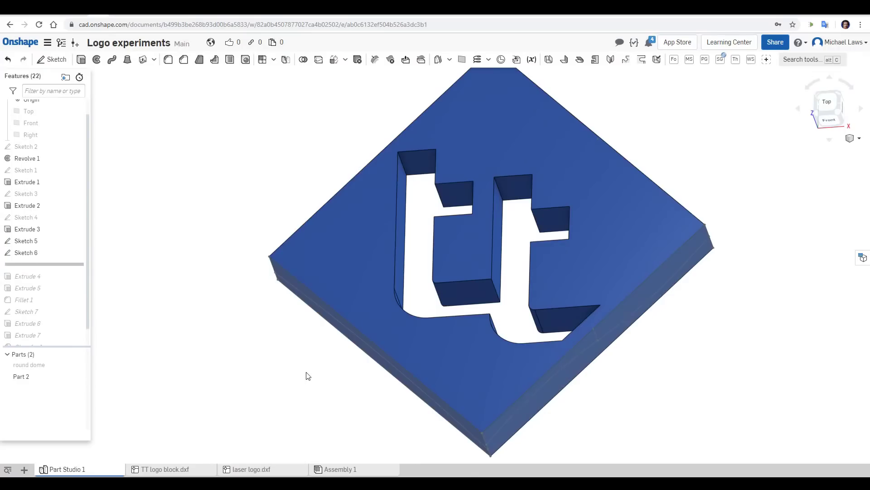
# Step: Remove-extrude Sketch 5's curved side profile Through all, giving the tt block a curved top
pyautogui.moveTo(298, 380); pyautogui.dragTo(317, 314, button='right')
pyautogui.click(301, 226)
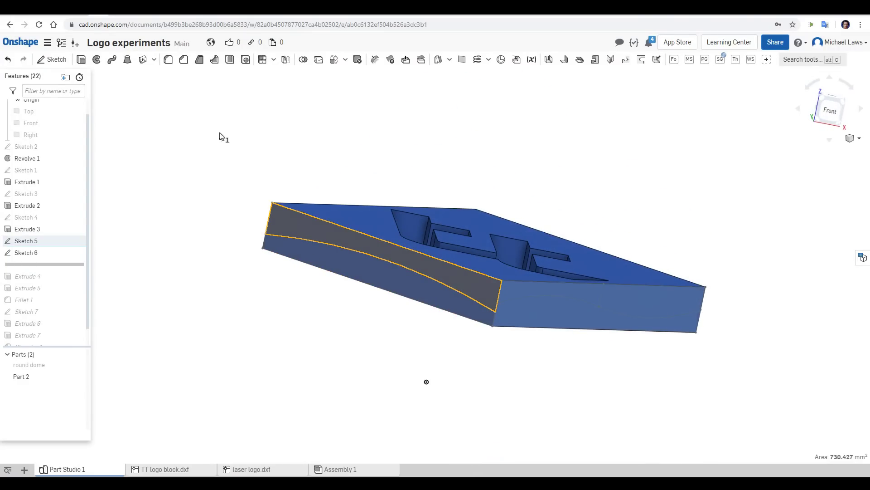
pyautogui.hotkey('shift', 'e')
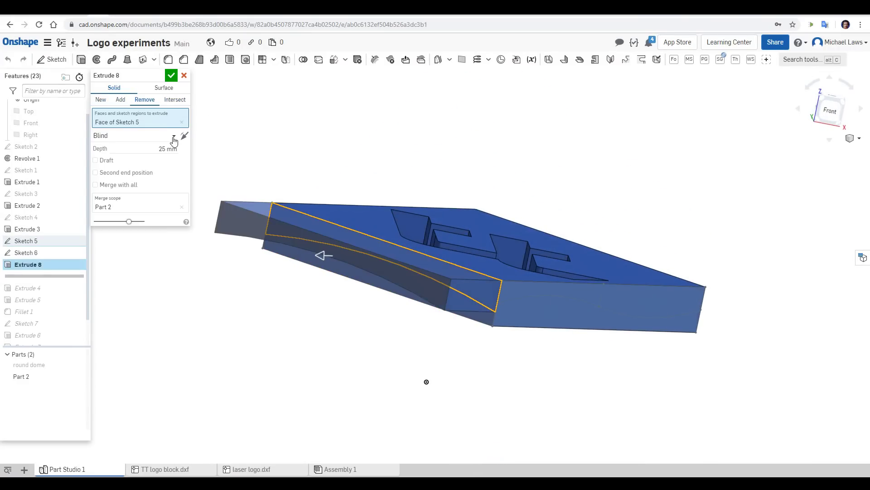
pyautogui.click(173, 138)
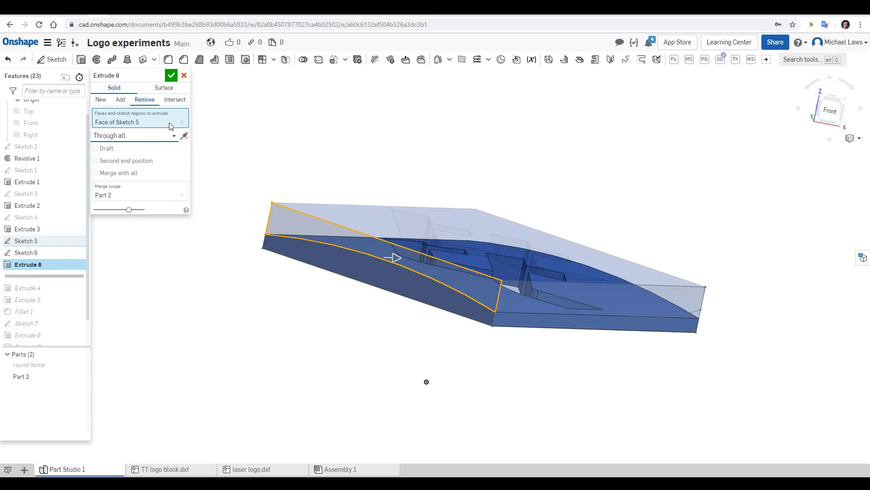
pyautogui.click(171, 76)
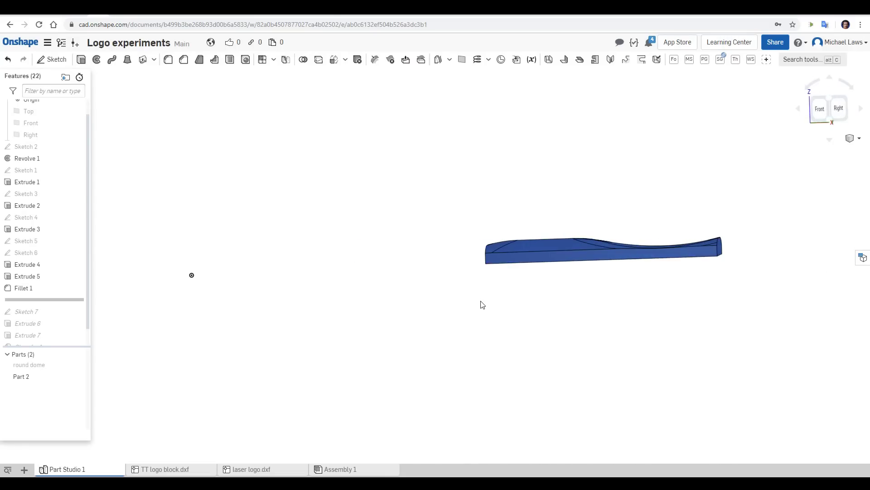
pyautogui.moveTo(635, 245); pyautogui.dragTo(591, 299, button='right')
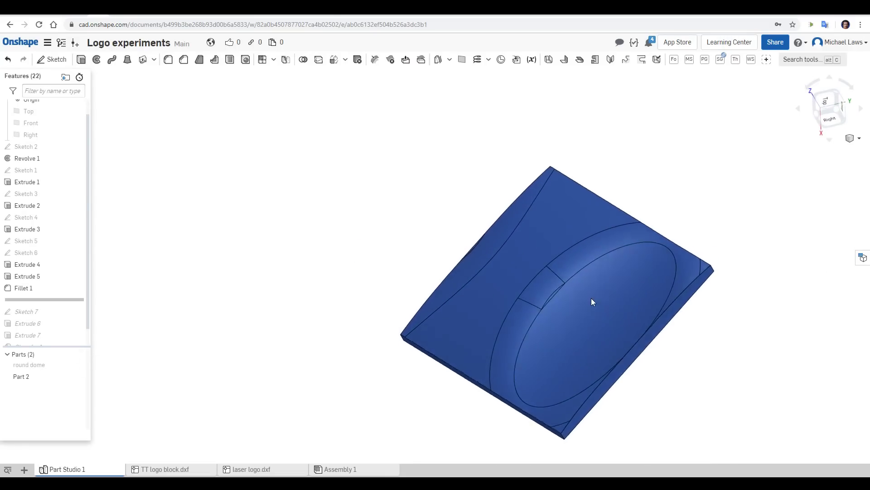